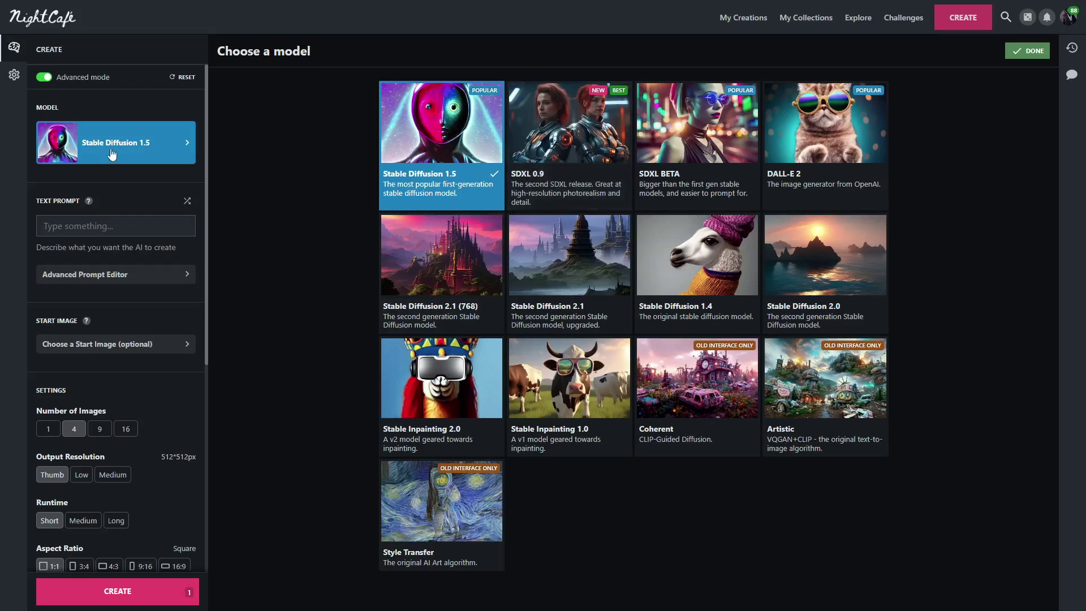
- Start entering the text prompt with Stable Diffusion 1.5 as the chosen model
{"action": "left_click", "coordinate": [95, 227]}
- Toggle Advanced mode off and back on, then enter the prompt 'lady by the lake'
{"action": "left_click", "coordinate": [54, 79]}
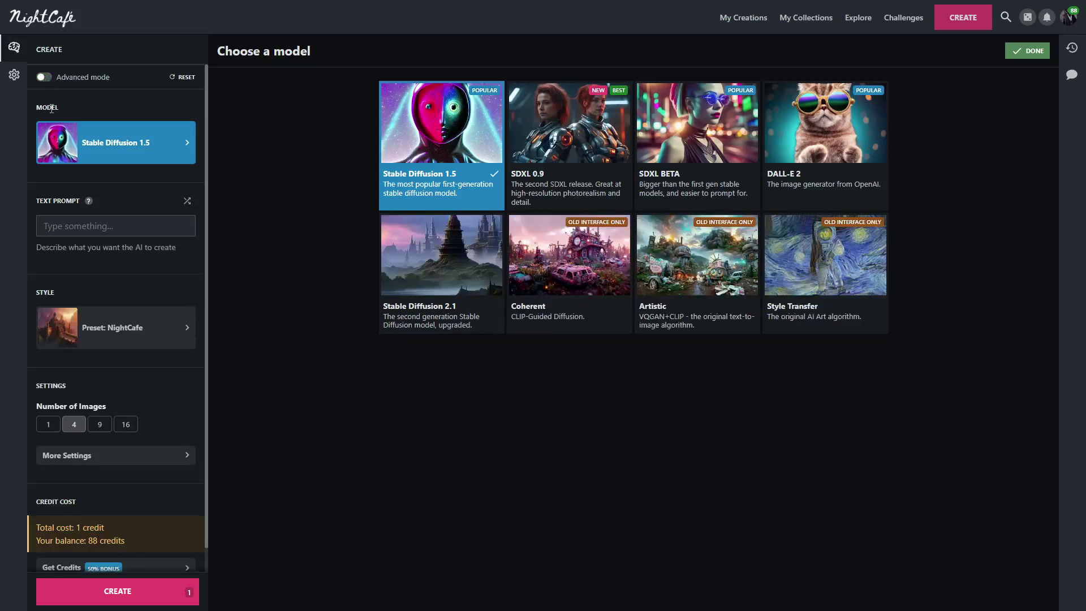
{"action": "scroll", "coordinate": [119, 346], "scroll_direction": "down", "scroll_amount": 1}
{"action": "scroll", "coordinate": [110, 454], "scroll_direction": "up", "scroll_amount": 1}
{"action": "left_click", "coordinate": [46, 79]}
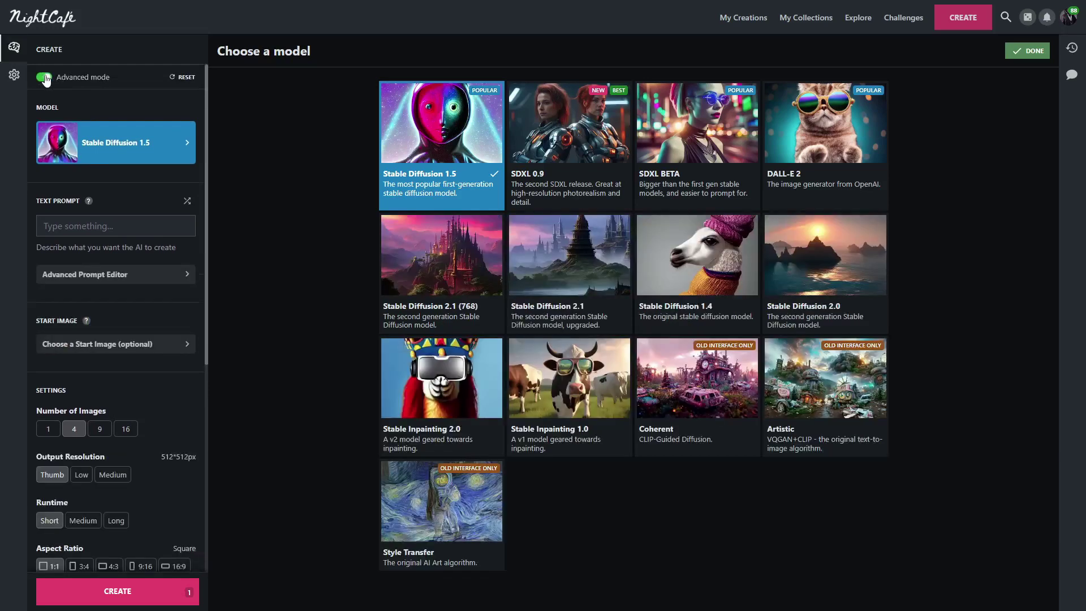
{"action": "left_click", "coordinate": [121, 227]}
{"action": "type", "text": "lady "}
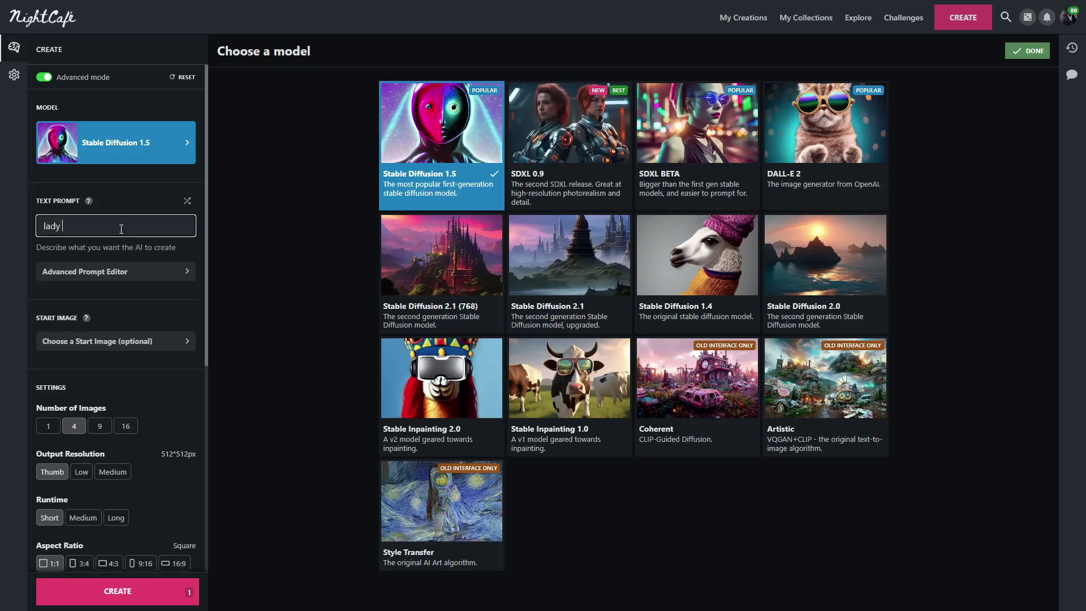
{"action": "type", "text": "by the lake"}
- Append the Artistic Portrait style preset to the prompt in the Advanced Prompt Editor
{"action": "left_click", "coordinate": [138, 274]}
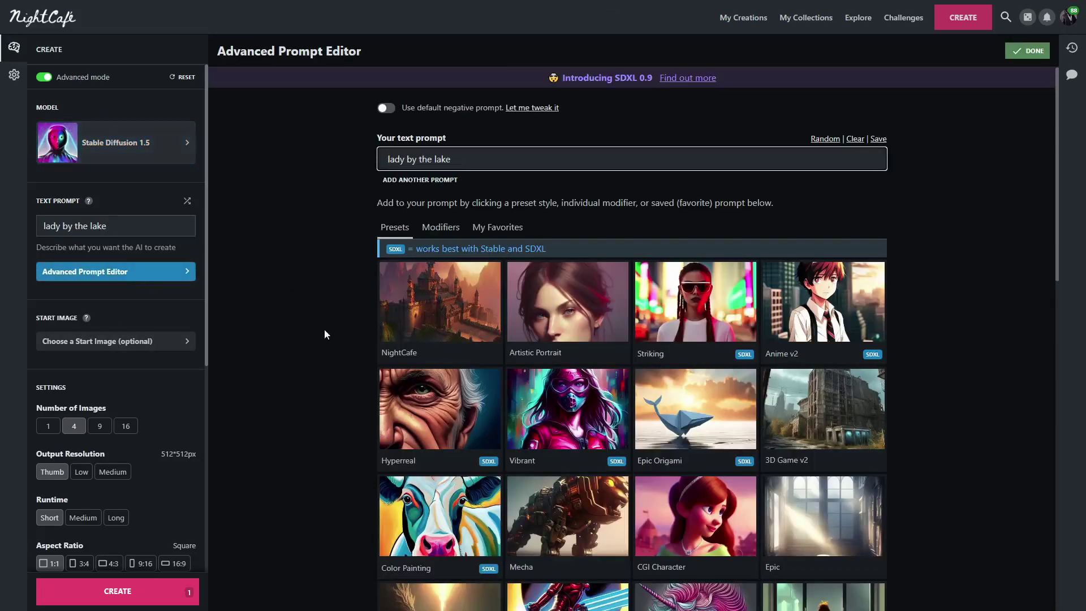
{"action": "scroll", "coordinate": [317, 347], "scroll_direction": "down", "scroll_amount": 4}
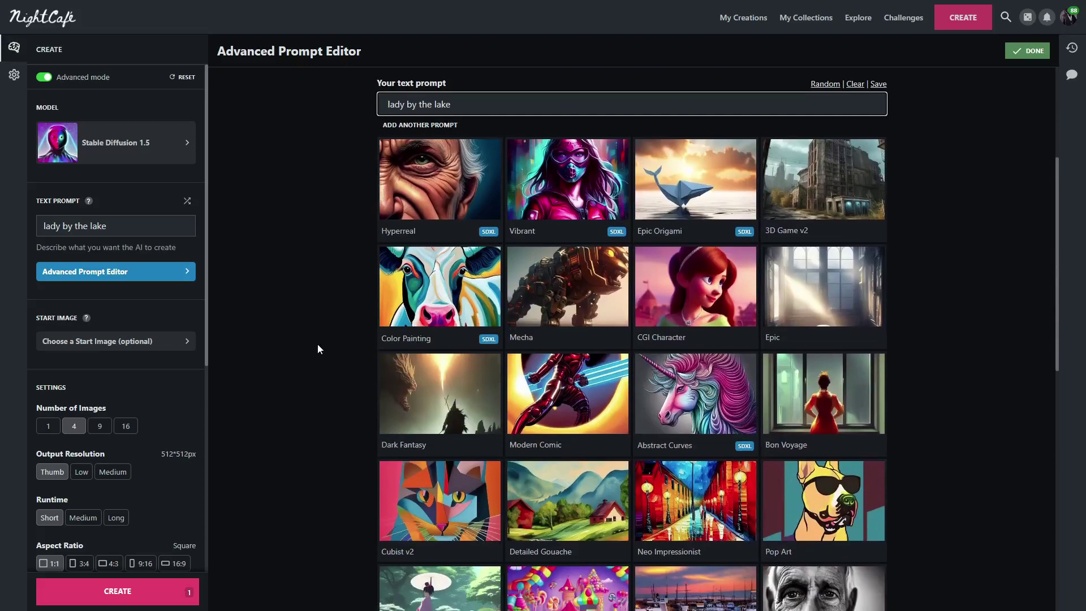
{"action": "scroll", "coordinate": [318, 344], "scroll_direction": "down", "scroll_amount": 4}
{"action": "scroll", "coordinate": [318, 344], "scroll_direction": "up", "scroll_amount": 5}
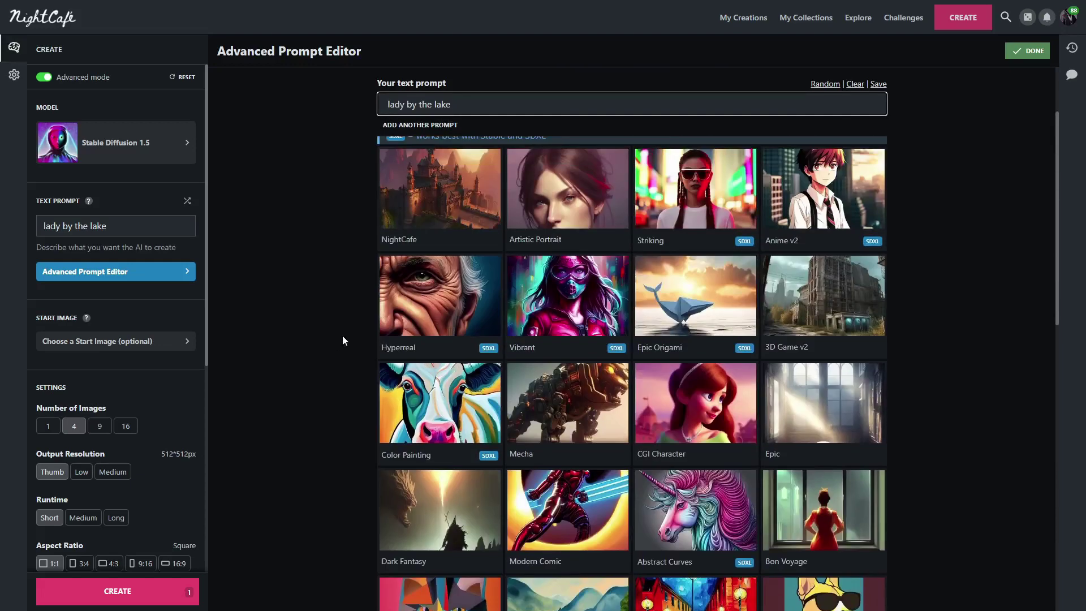
{"action": "scroll", "coordinate": [343, 339], "scroll_direction": "up", "scroll_amount": 2}
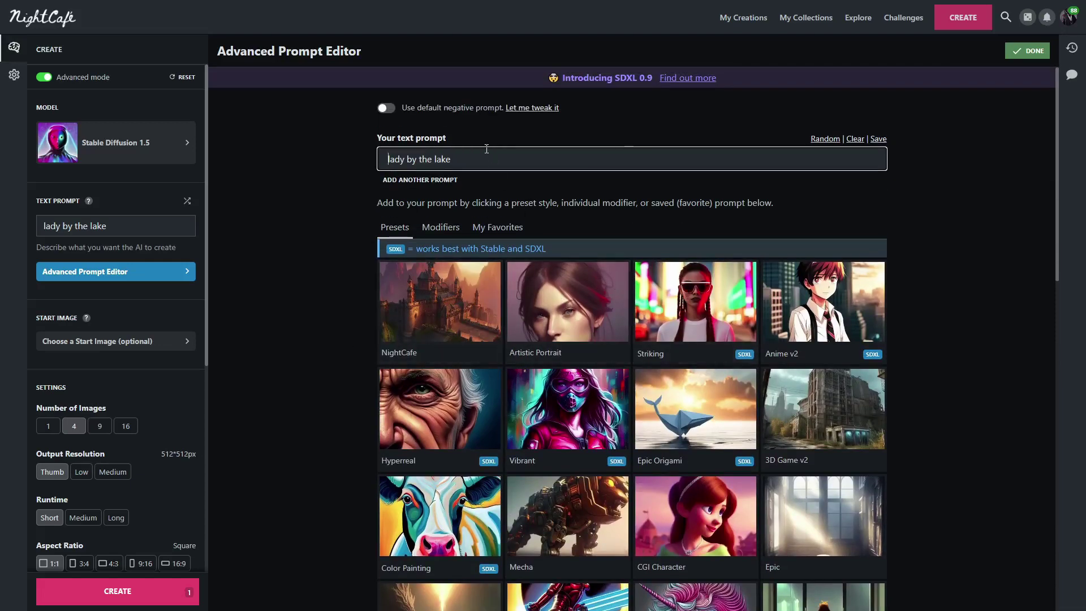
{"action": "left_click", "coordinate": [567, 306]}
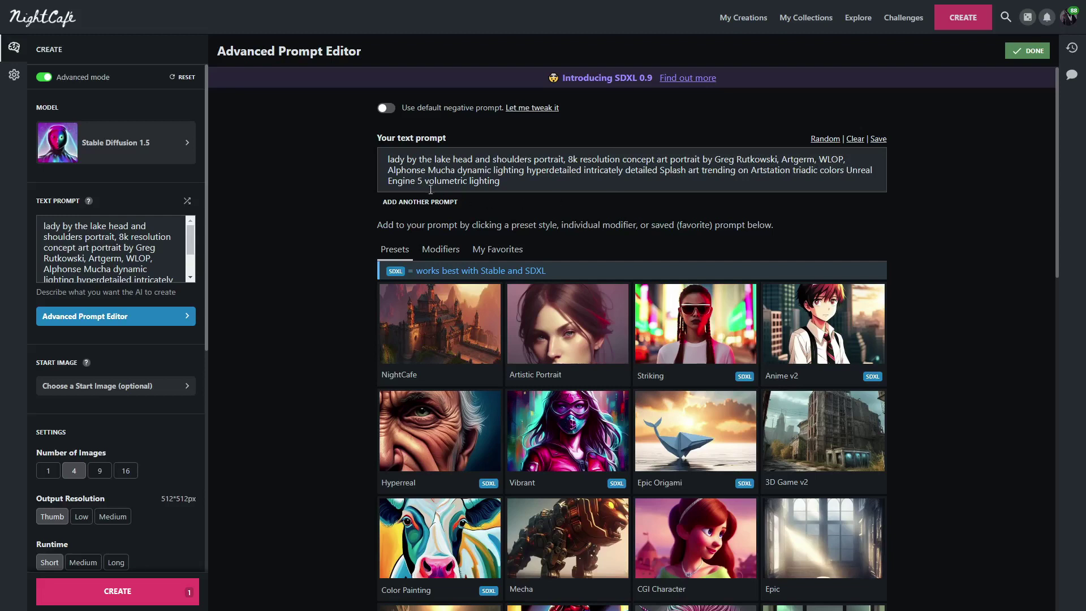
- Add the default negative prompt as an editable Prompt 2 weighted -0.3
{"action": "left_click_drag", "start_coordinate": [386, 170], "coordinate": [617, 177]}
{"action": "left_click", "coordinate": [285, 202]}
{"action": "left_click", "coordinate": [386, 115]}
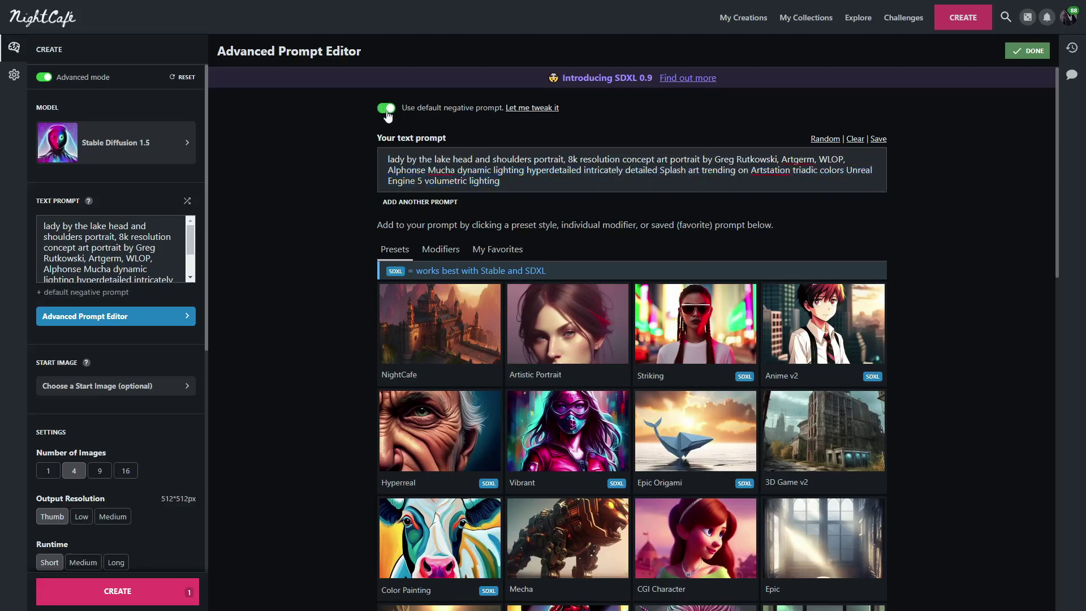
{"action": "left_click", "coordinate": [534, 108]}
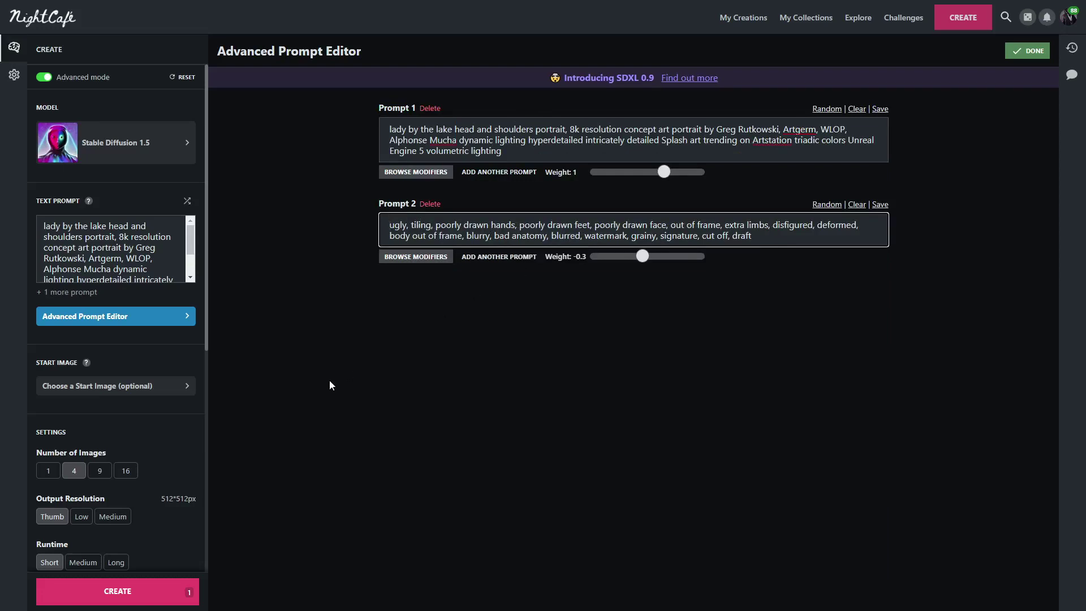
- Review the sidebar settings and generate the four lady-by-the-lake portrait images
{"action": "scroll", "coordinate": [62, 486], "scroll_direction": "down", "scroll_amount": 2}
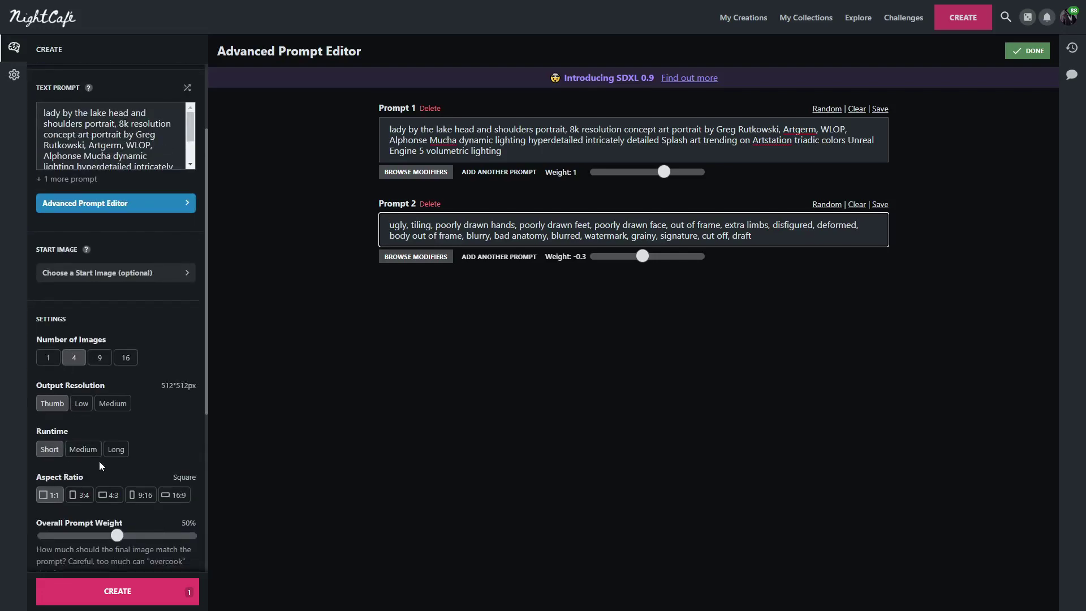
{"action": "scroll", "coordinate": [83, 451], "scroll_direction": "down", "scroll_amount": 4}
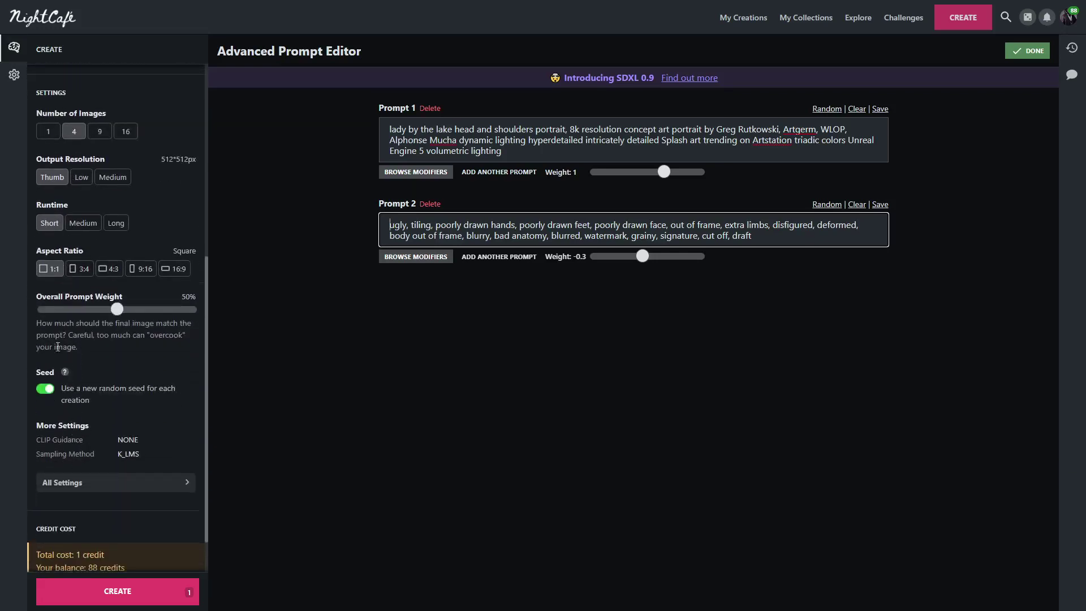
{"action": "scroll", "coordinate": [61, 408], "scroll_direction": "down", "scroll_amount": 1}
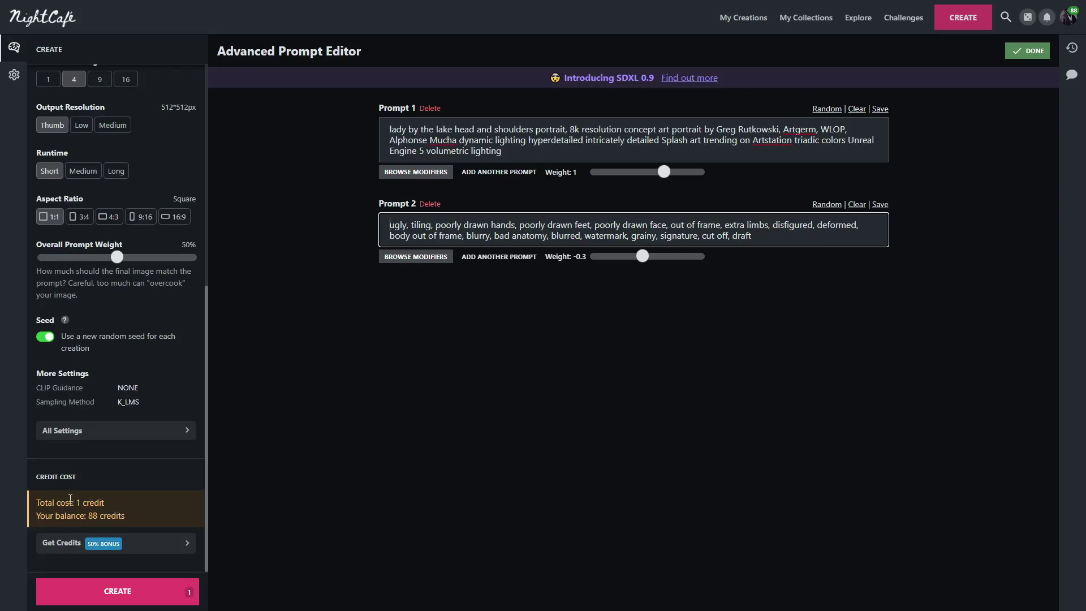
{"action": "left_click", "coordinate": [62, 595]}
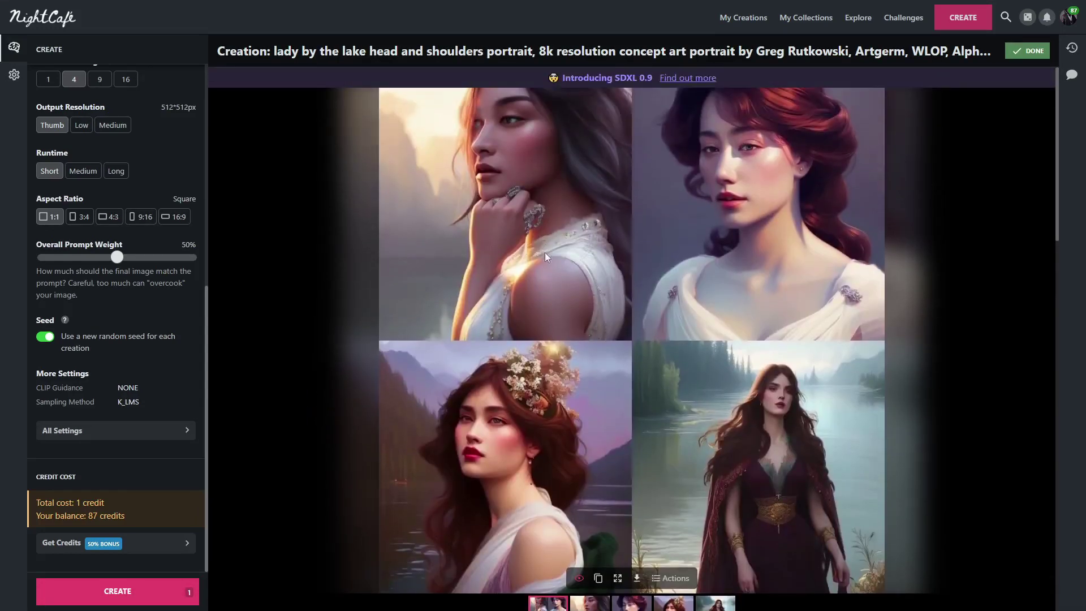
- View the red-haired, flower-crowned and full-length lady images individually
{"action": "scroll", "coordinate": [582, 252], "scroll_direction": "down", "scroll_amount": 4}
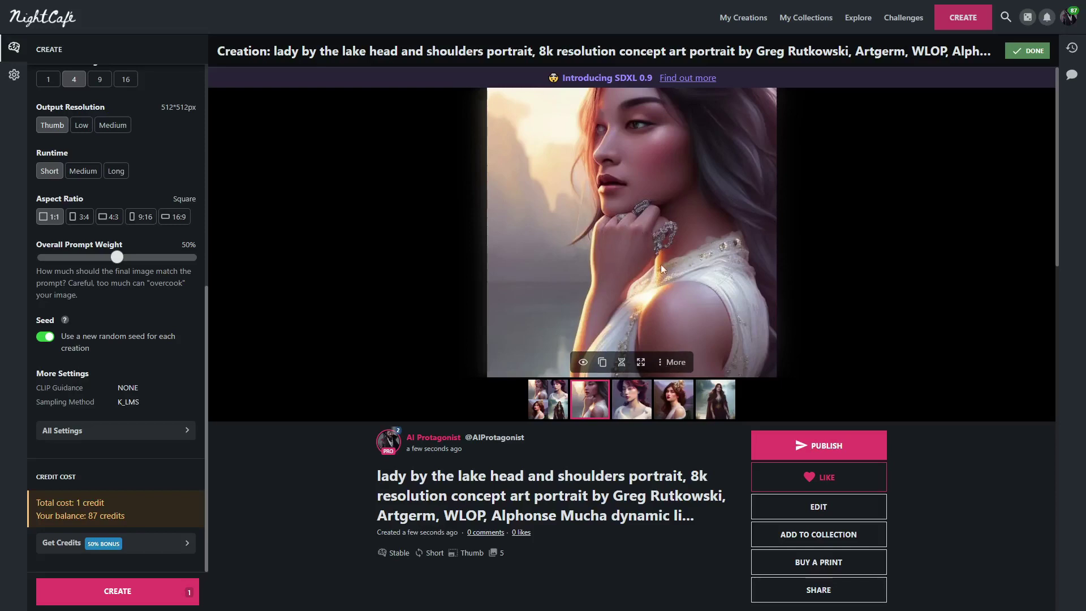
{"action": "left_click", "coordinate": [632, 399]}
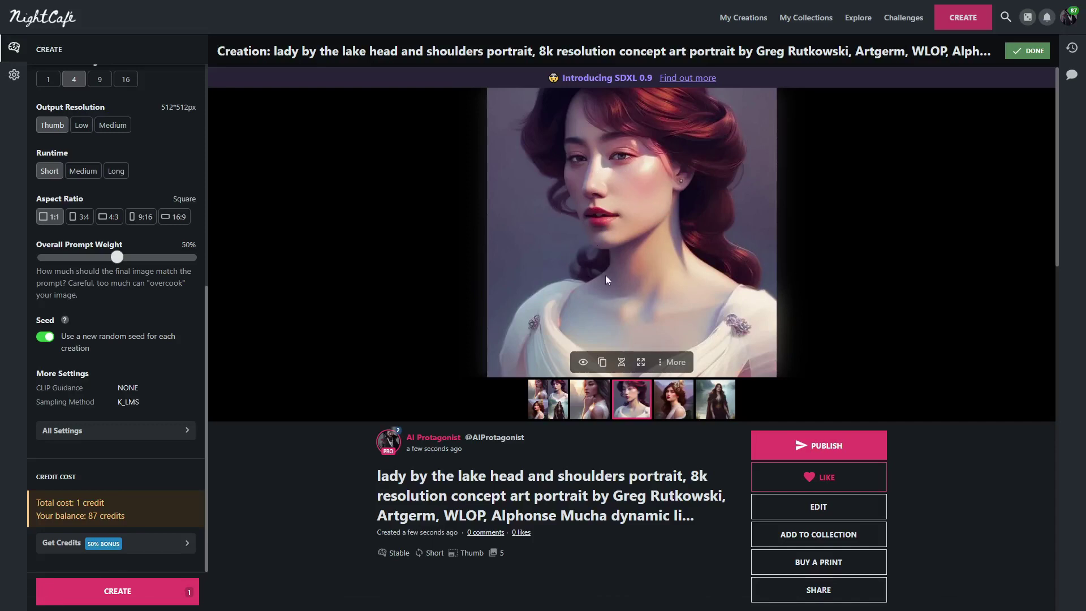
{"action": "left_click", "coordinate": [674, 399]}
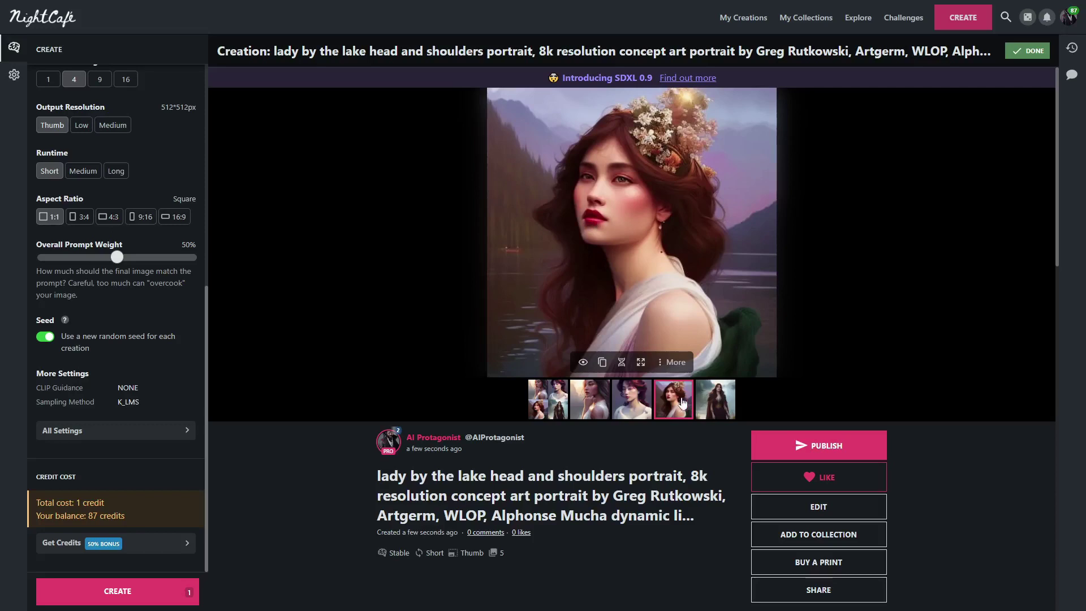
{"action": "left_click", "coordinate": [716, 403]}
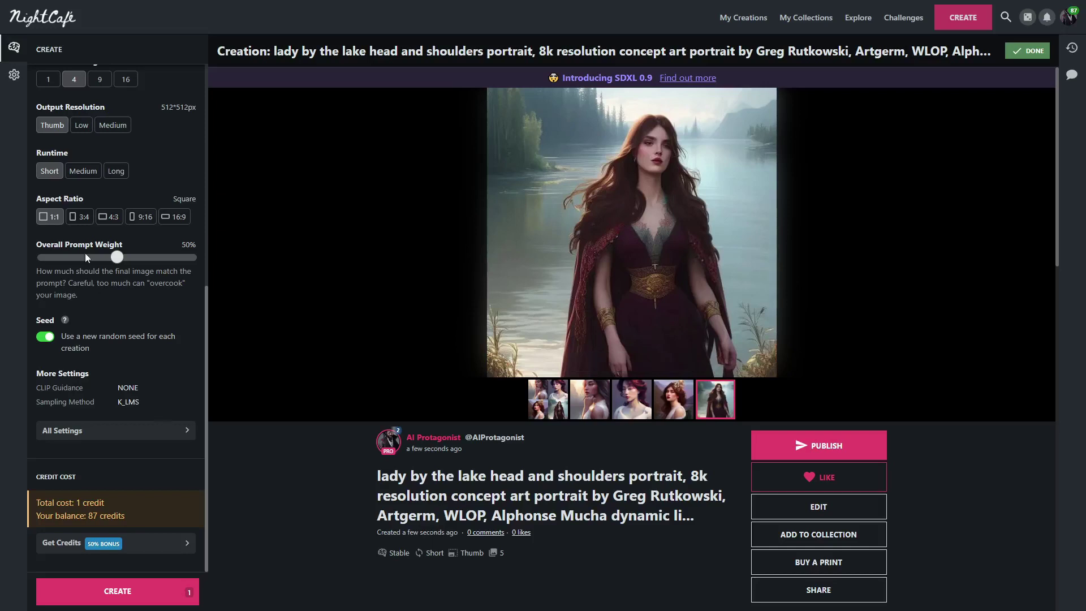
{"action": "scroll", "coordinate": [85, 257], "scroll_direction": "up", "scroll_amount": 7}
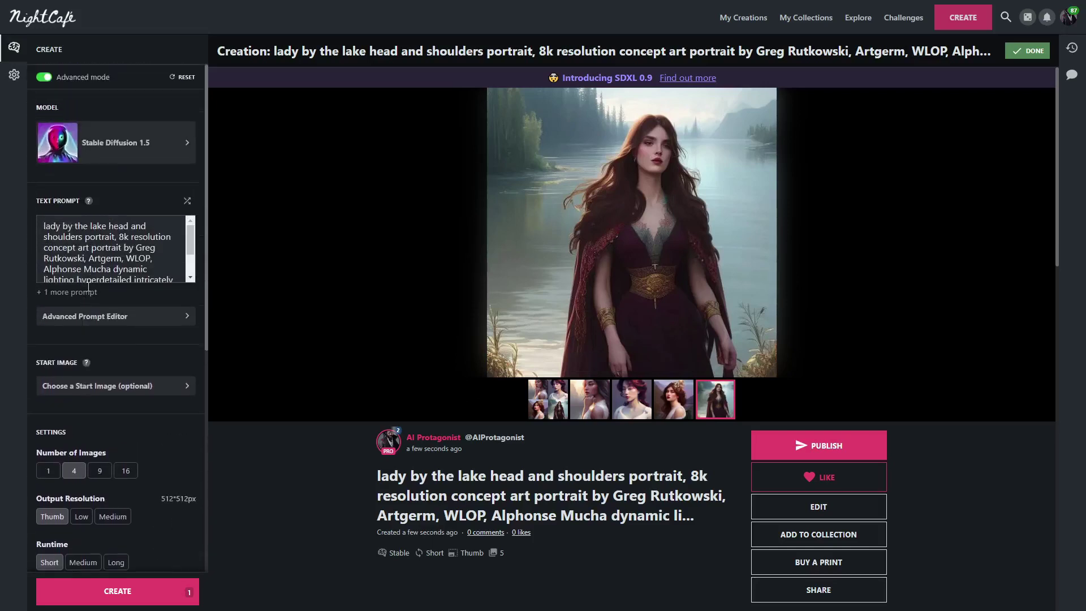
- Strip the Artistic Portrait style text so the prompt reads just 'lady by the lake'
{"action": "left_click", "coordinate": [168, 261]}
{"action": "left_click", "coordinate": [129, 158]}
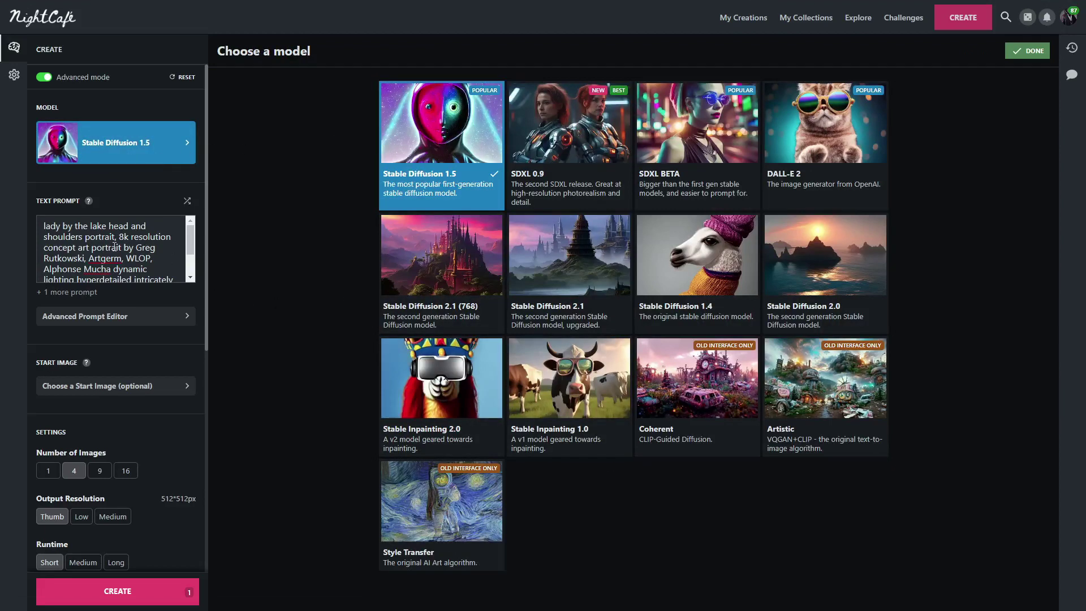
{"action": "left_click", "coordinate": [115, 323]}
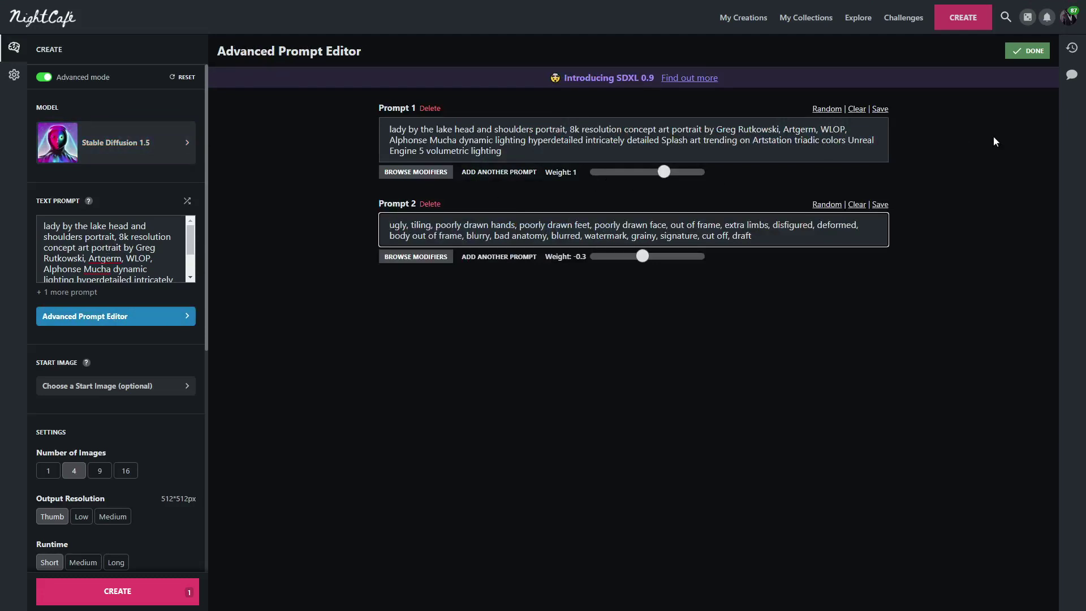
{"action": "left_click", "coordinate": [1027, 51]}
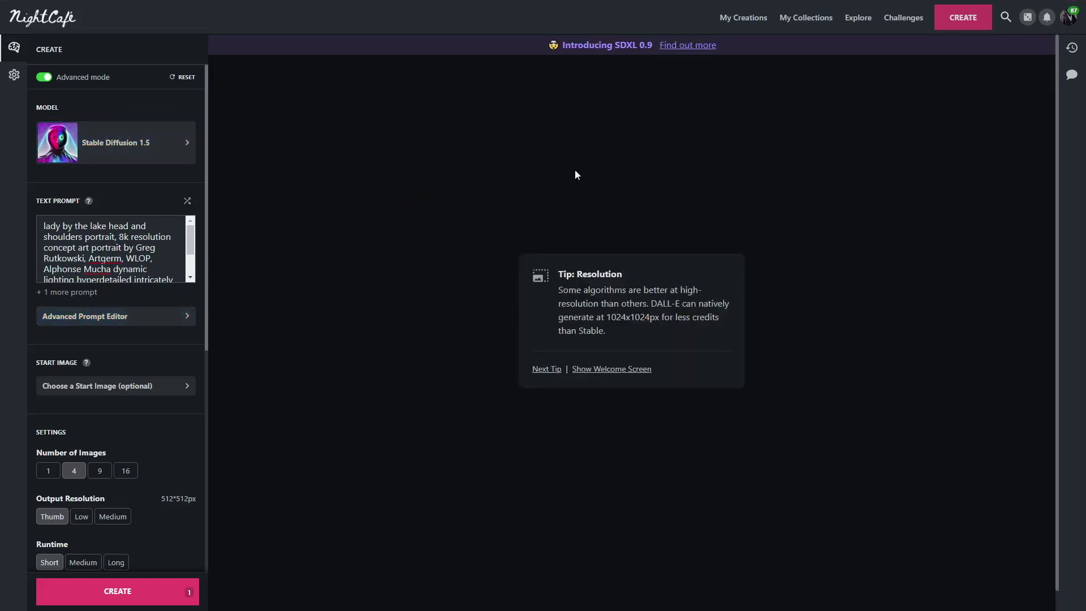
{"action": "left_click", "coordinate": [141, 318]}
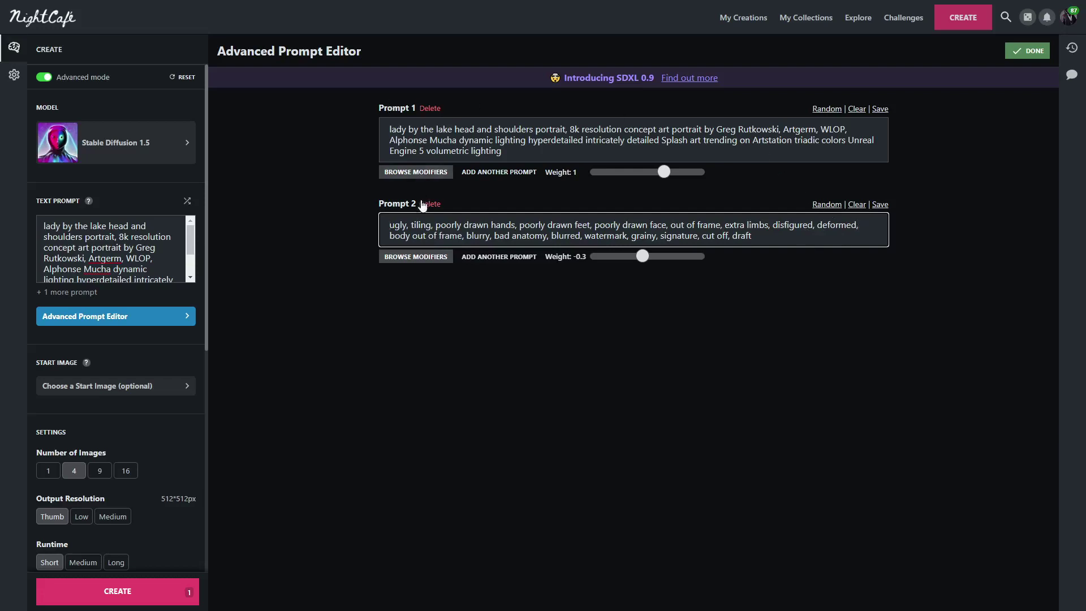
{"action": "left_click", "coordinate": [416, 173]}
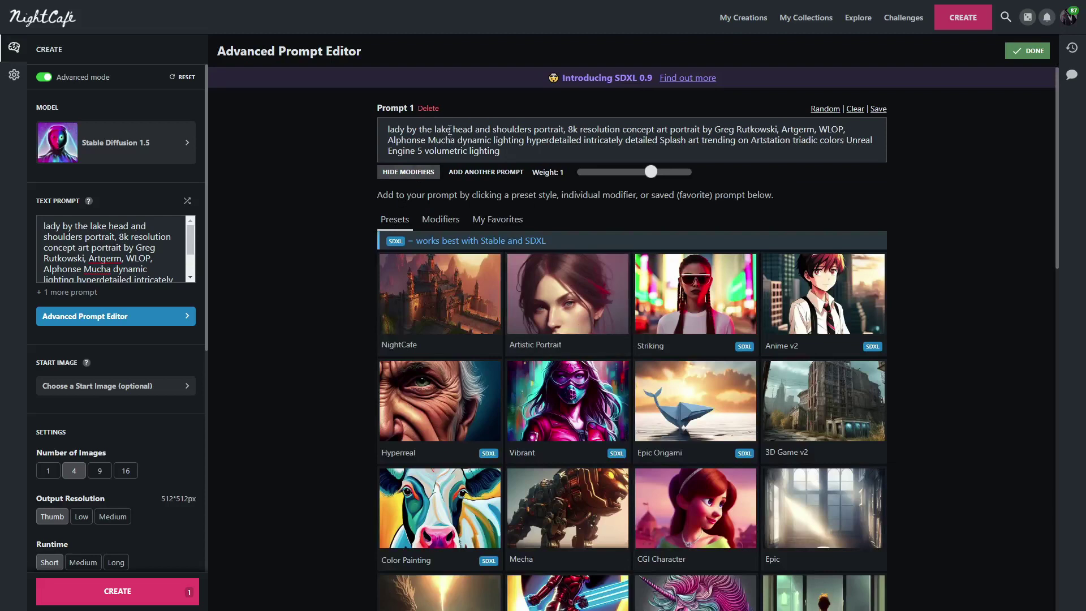
{"action": "left_click_drag", "start_coordinate": [452, 130], "coordinate": [891, 170]}
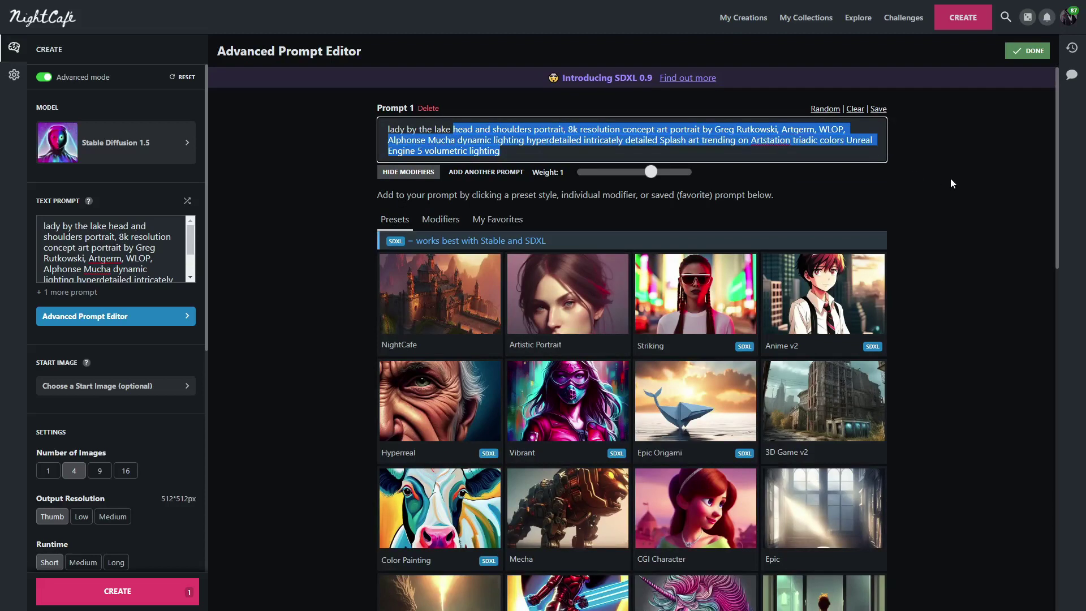
{"action": "key", "text": "BackSpace"}
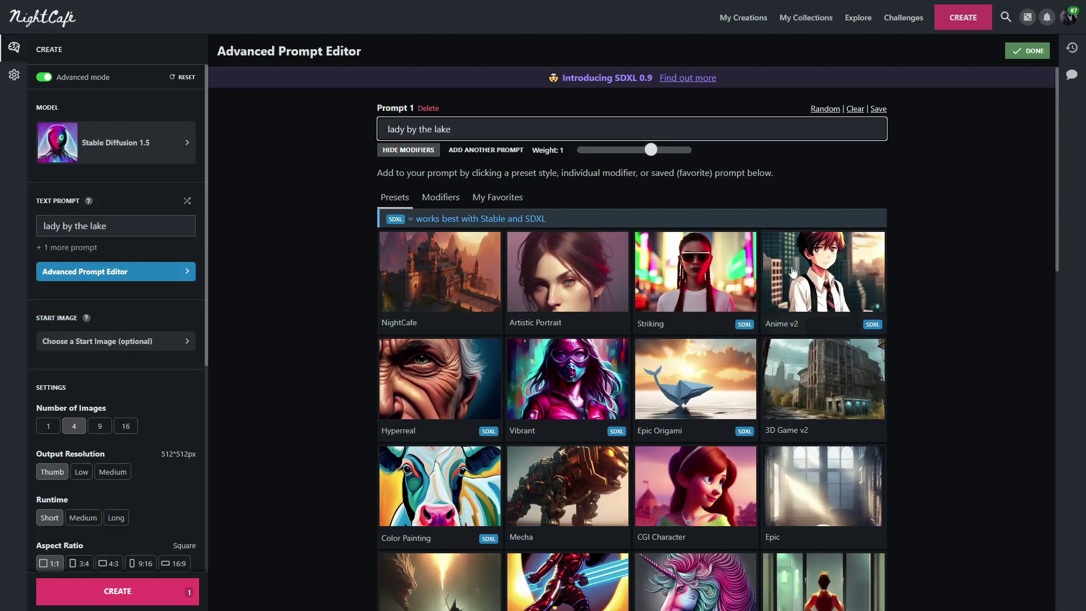
- Append the Epic preset's modifiers to the prompt
{"action": "scroll", "coordinate": [326, 348], "scroll_direction": "down", "scroll_amount": 2}
{"action": "scroll", "coordinate": [325, 345], "scroll_direction": "down", "scroll_amount": 2}
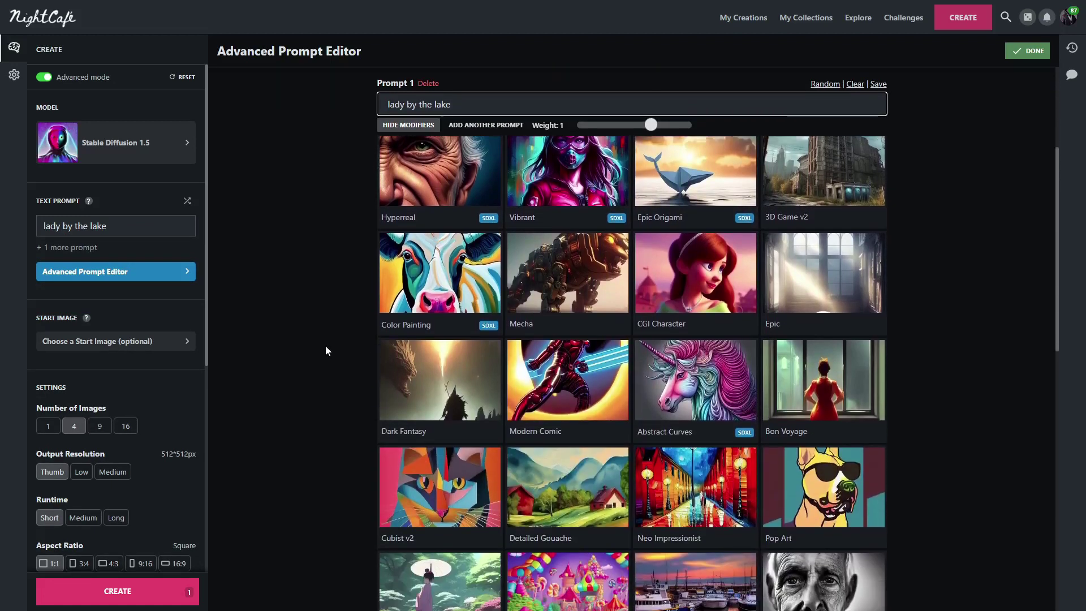
{"action": "scroll", "coordinate": [782, 344], "scroll_direction": "up", "scroll_amount": 1}
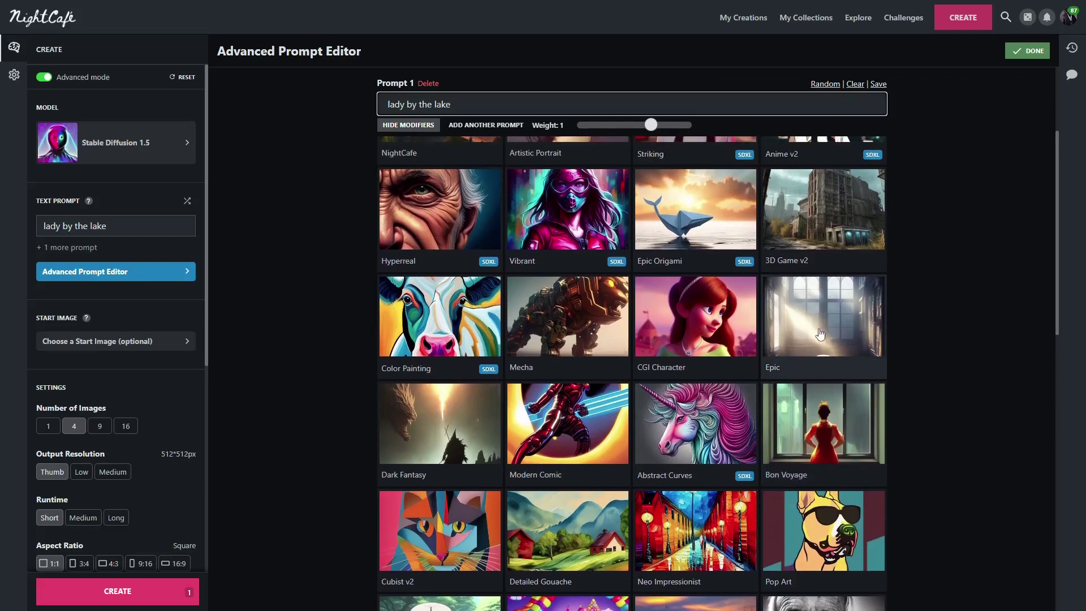
{"action": "left_click", "coordinate": [804, 314]}
{"action": "scroll", "coordinate": [339, 339], "scroll_direction": "up", "scroll_amount": 3}
{"action": "scroll", "coordinate": [341, 344], "scroll_direction": "up", "scroll_amount": 2}
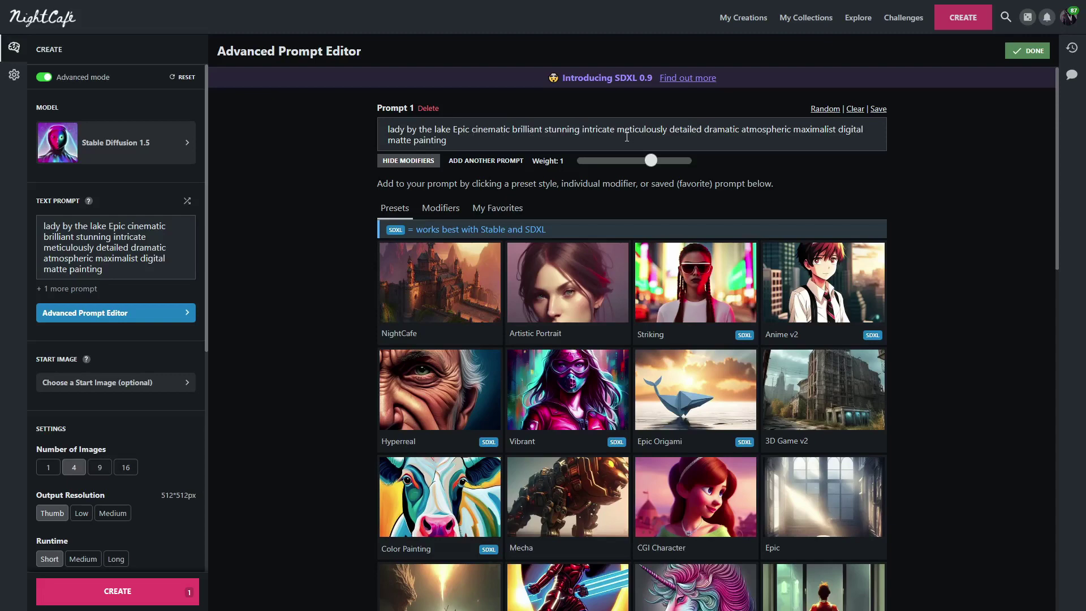
{"action": "left_click_drag", "start_coordinate": [582, 131], "coordinate": [447, 142]}
{"action": "left_click", "coordinate": [276, 277]}
- Generate four Stable Diffusion 1.5 images from the Epic-style prompt
{"action": "scroll", "coordinate": [113, 460], "scroll_direction": "down", "scroll_amount": 1}
{"action": "scroll", "coordinate": [113, 460], "scroll_direction": "down", "scroll_amount": 5}
{"action": "left_click", "coordinate": [51, 591]}
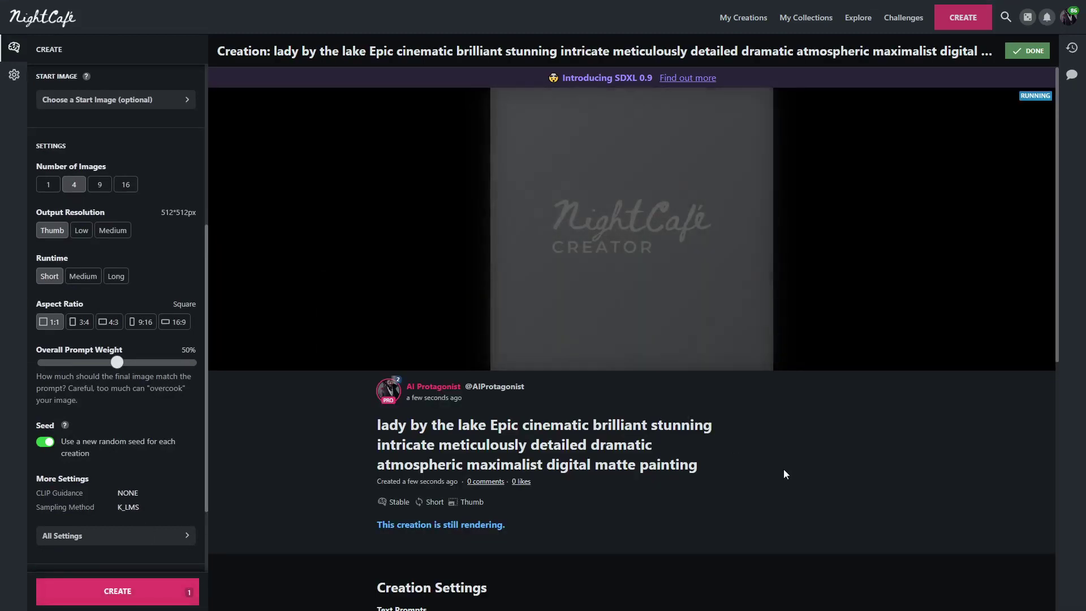
- View the first, teal-lake, water's-edge and grassy-island Epic images individually
{"action": "scroll", "coordinate": [490, 333], "scroll_direction": "down", "scroll_amount": 2}
{"action": "scroll", "coordinate": [490, 333], "scroll_direction": "up", "scroll_amount": 2}
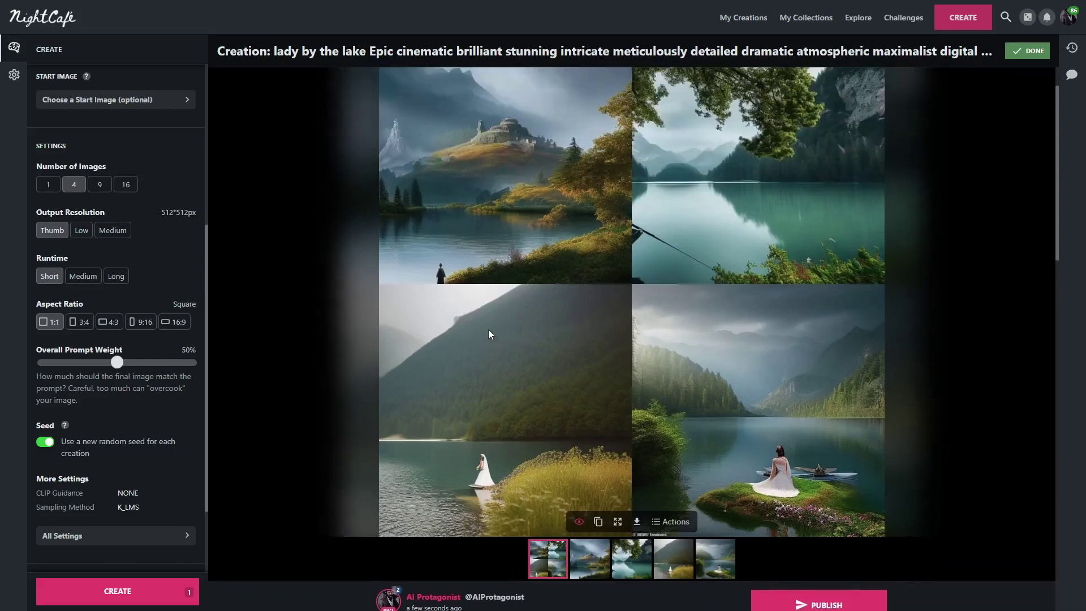
{"action": "left_click", "coordinate": [483, 312]}
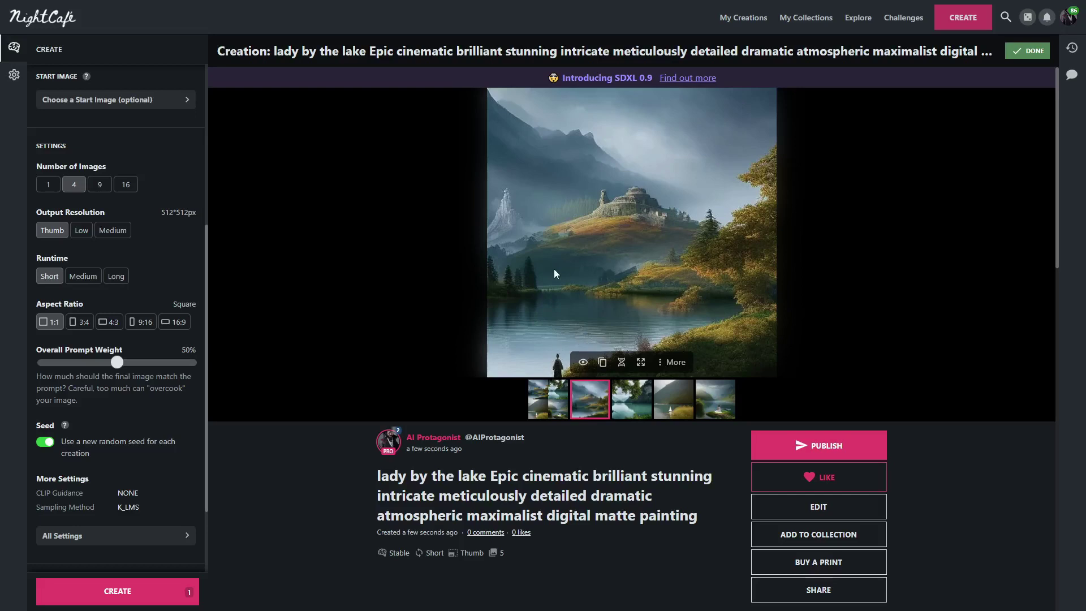
{"action": "left_click", "coordinate": [633, 411]}
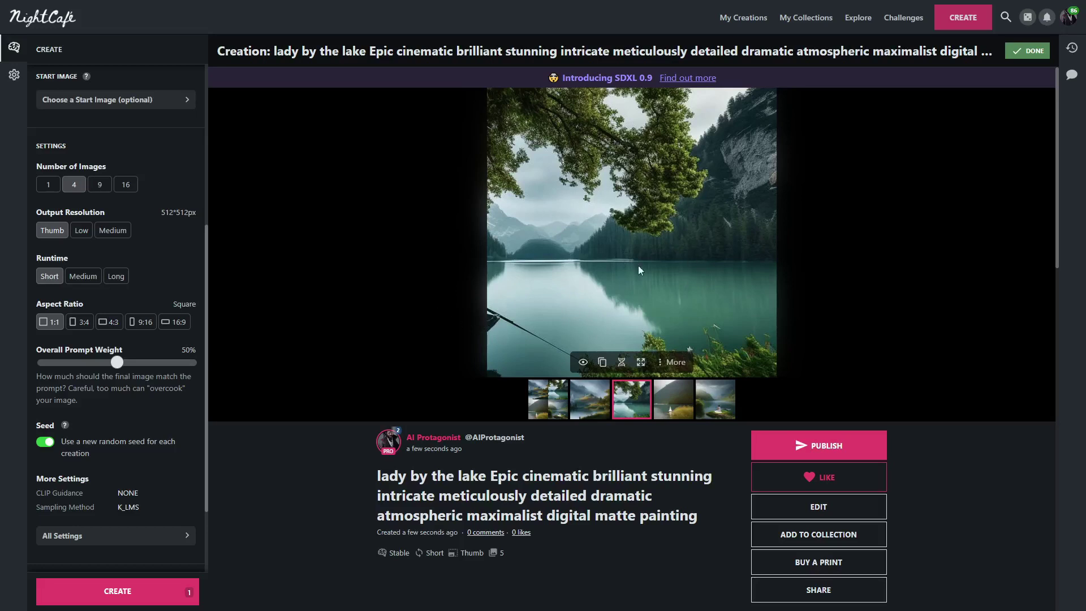
{"action": "left_click", "coordinate": [683, 407]}
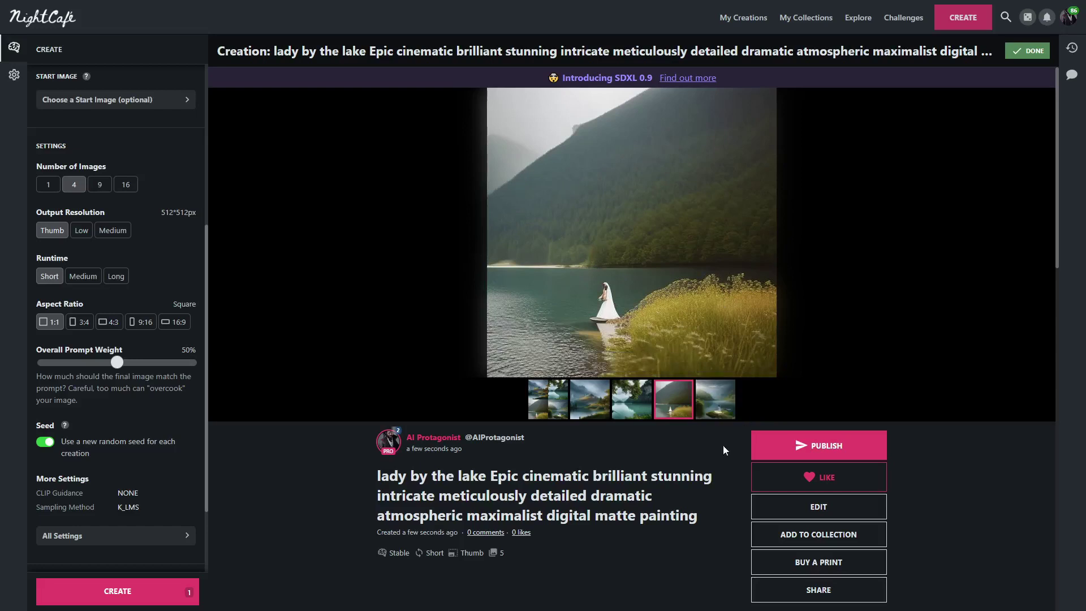
{"action": "left_click", "coordinate": [718, 406]}
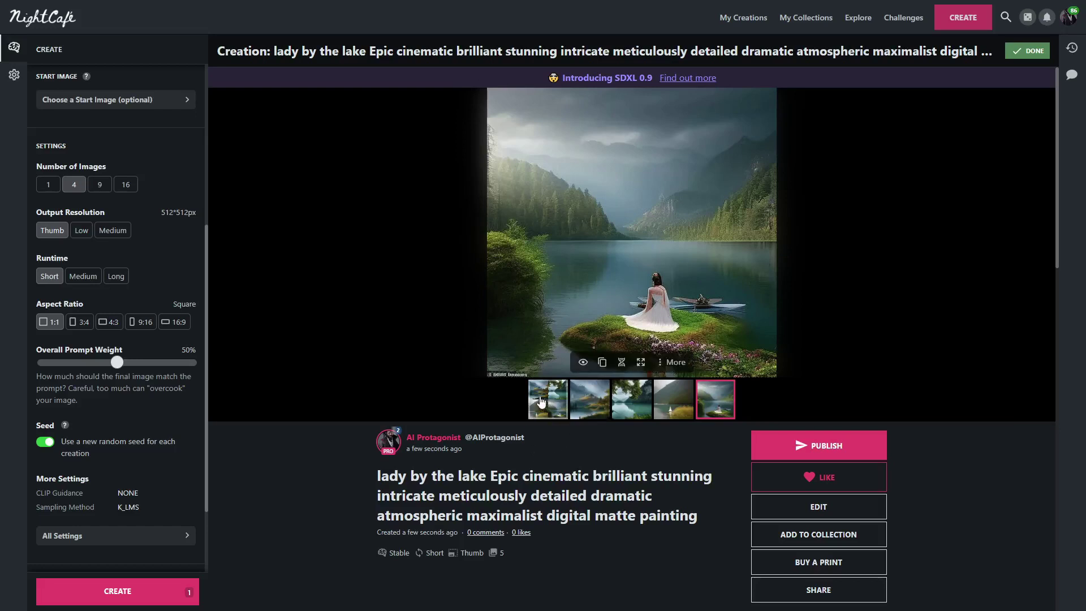
{"action": "scroll", "coordinate": [94, 433], "scroll_direction": "down", "scroll_amount": 1}
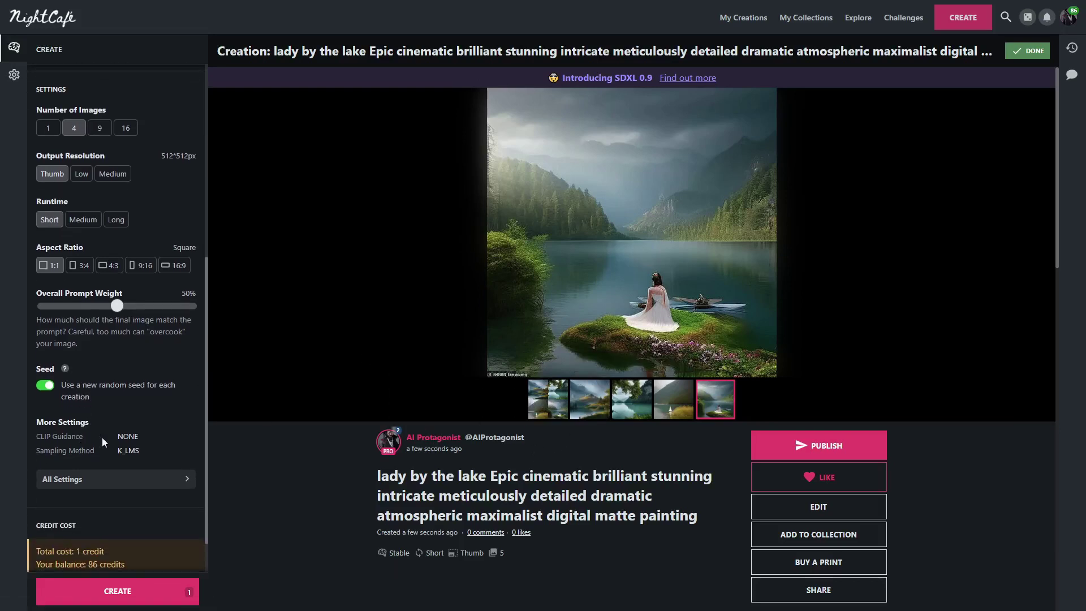
- Delete the Epic modifier words from the prompt in the Advanced Prompt Editor
{"action": "scroll", "coordinate": [102, 437], "scroll_direction": "up", "scroll_amount": 6}
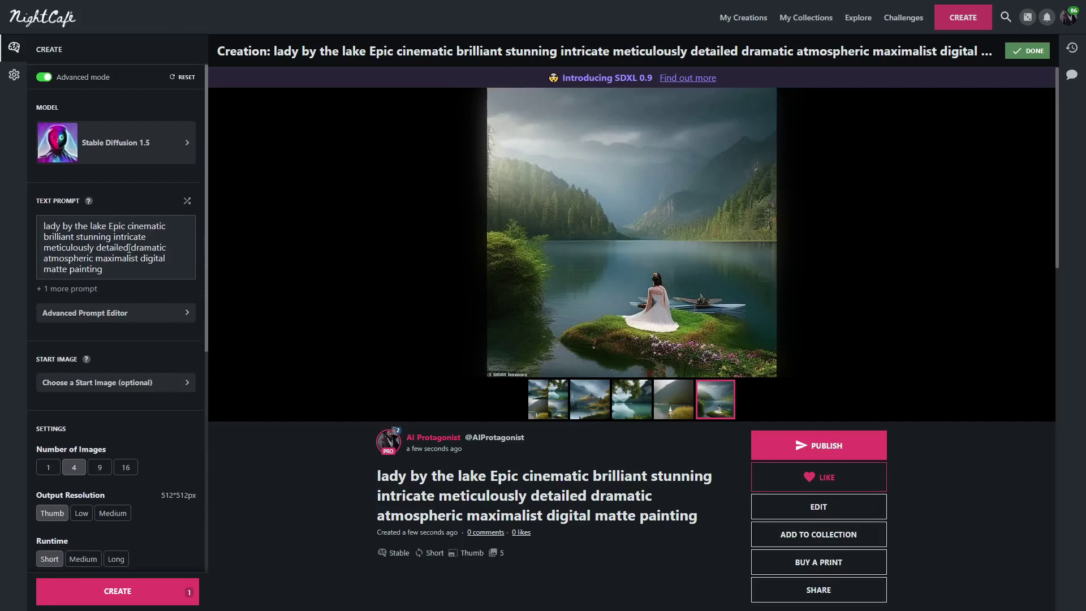
{"action": "left_click", "coordinate": [133, 313]}
{"action": "left_click", "coordinate": [444, 163]}
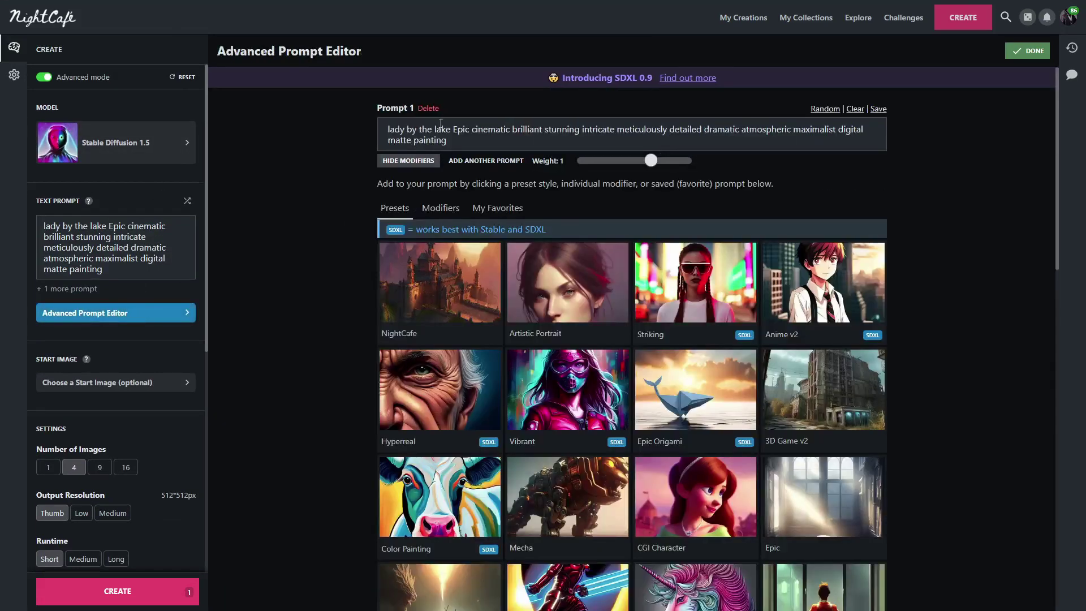
{"action": "mouse_move", "coordinate": [454, 130]}
{"action": "left_mouse_down"}
{"action": "mouse_move", "coordinate": [507, 129]}
{"action": "mouse_move", "coordinate": [962, 232]}
{"action": "left_mouse_up"}
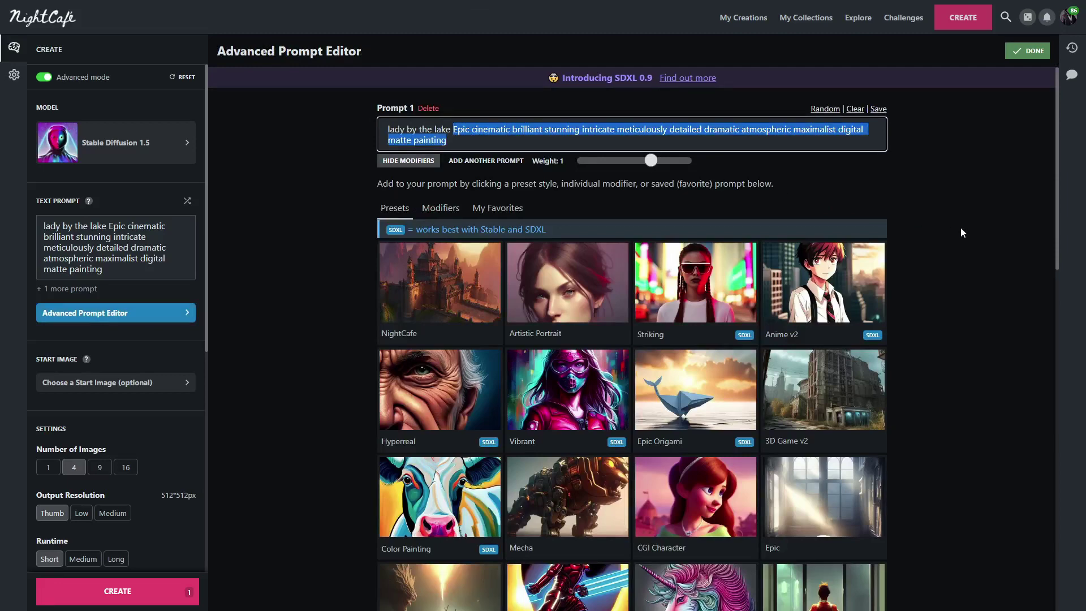
{"action": "key", "text": "BackSpace"}
- Append the Dark Fantasy preset and generate a new set of four images
{"action": "scroll", "coordinate": [371, 376], "scroll_direction": "down", "scroll_amount": 5}
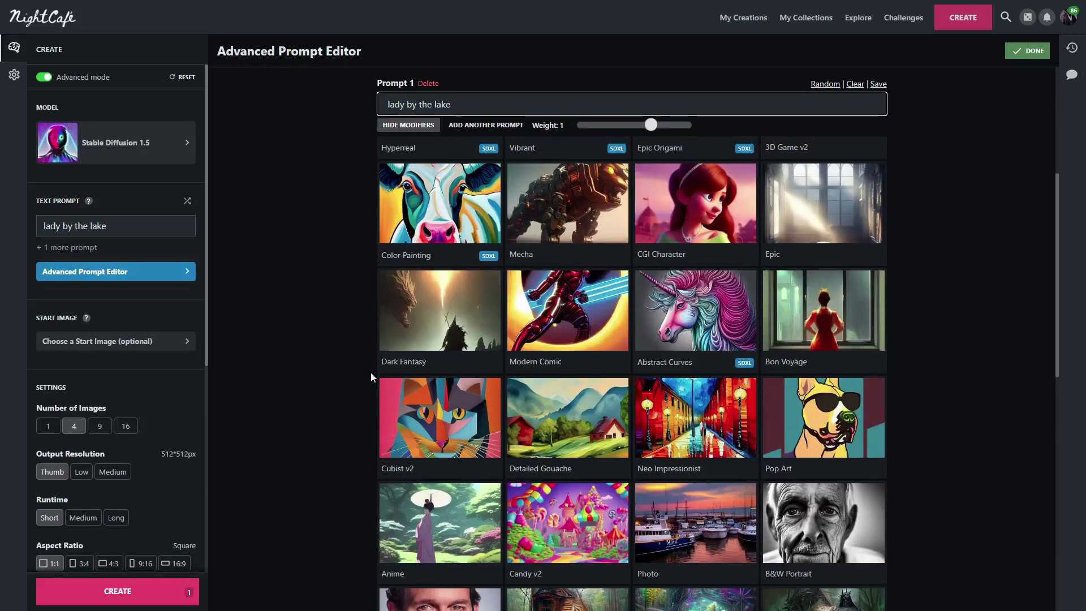
{"action": "left_click", "coordinate": [433, 326]}
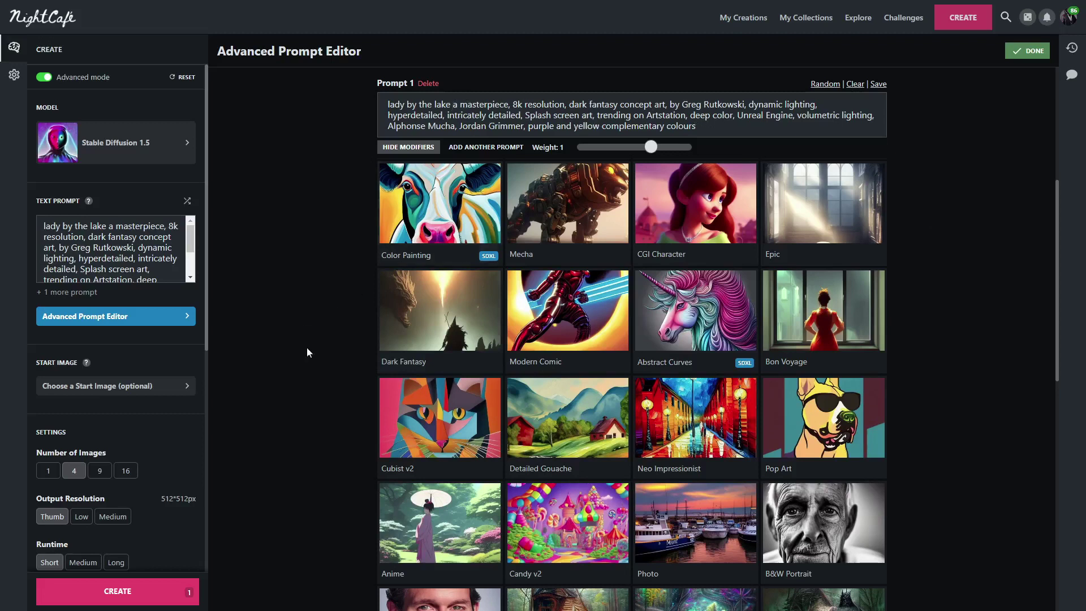
{"action": "scroll", "coordinate": [149, 457], "scroll_direction": "down", "scroll_amount": 1}
{"action": "left_click", "coordinate": [91, 593]}
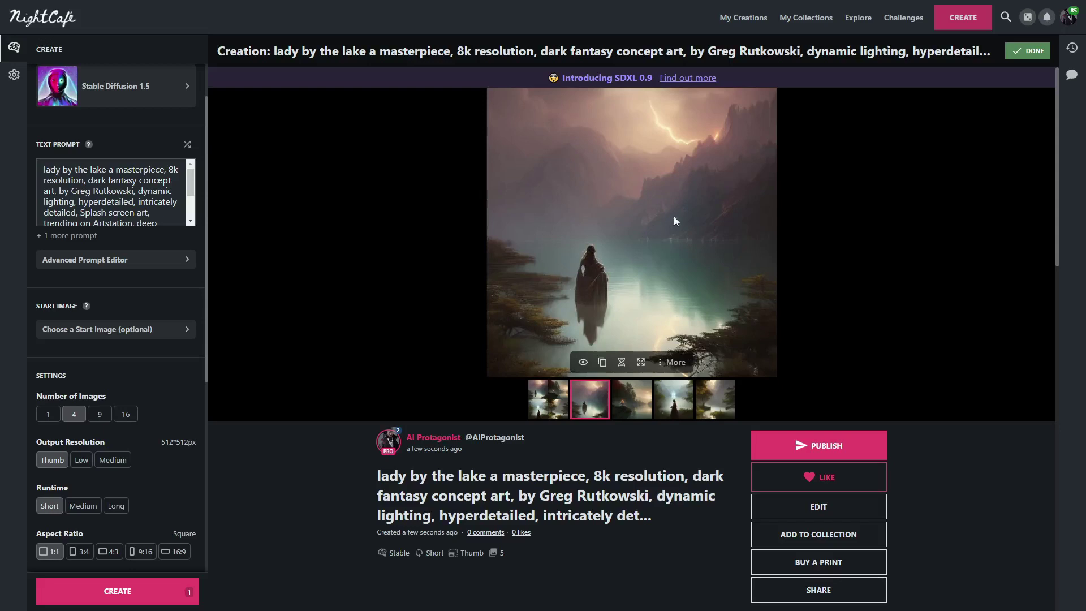
- View the glowing-haired lady, red-dress woman and tree-framed misty lake images individually
{"action": "key", "text": "Right"}
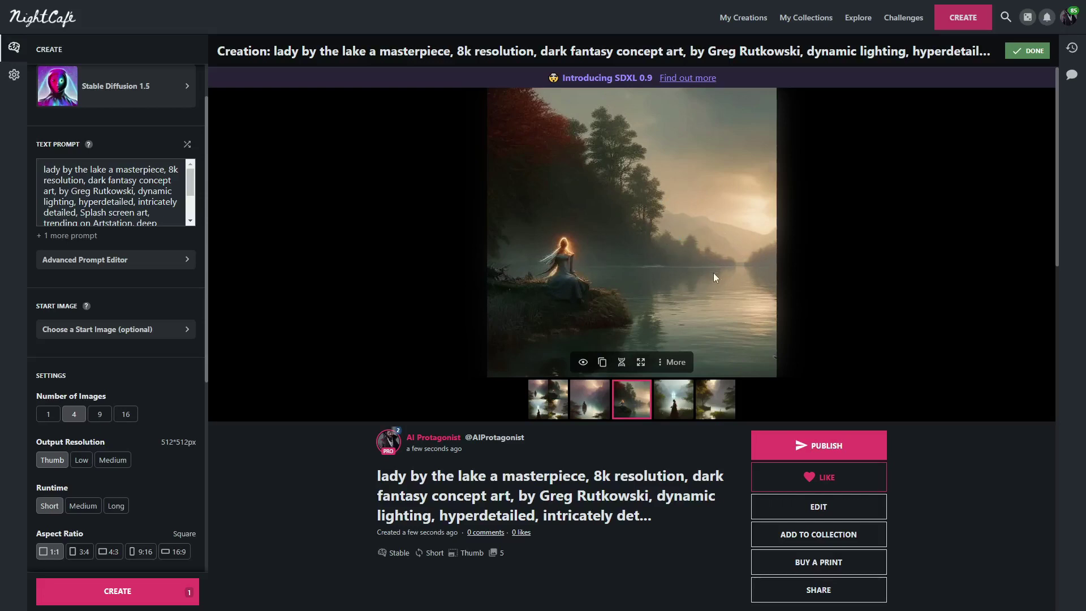
{"action": "left_click", "coordinate": [674, 406]}
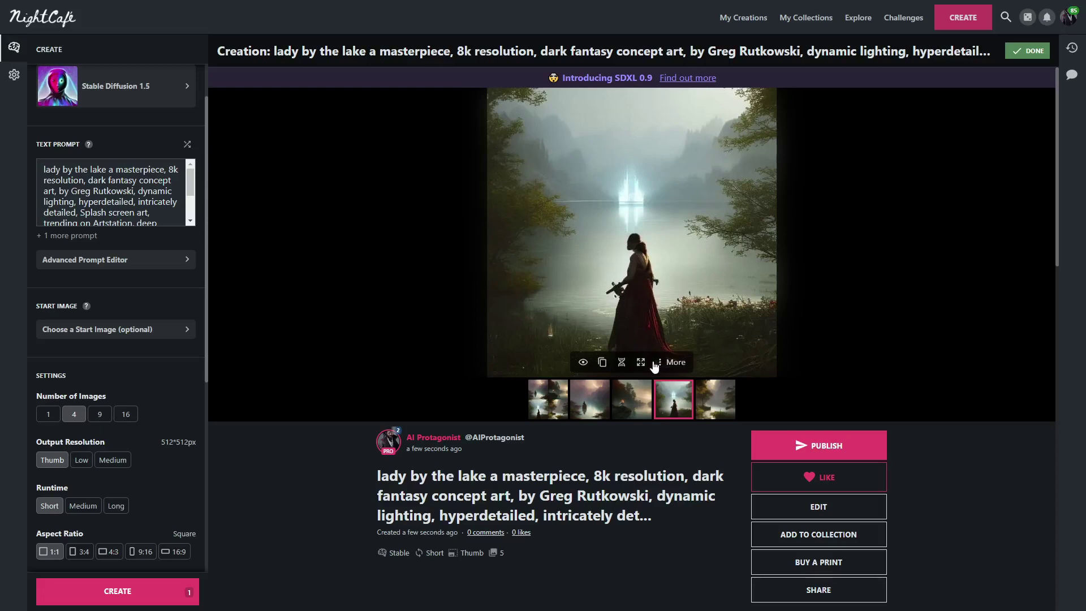
{"action": "left_click", "coordinate": [714, 406]}
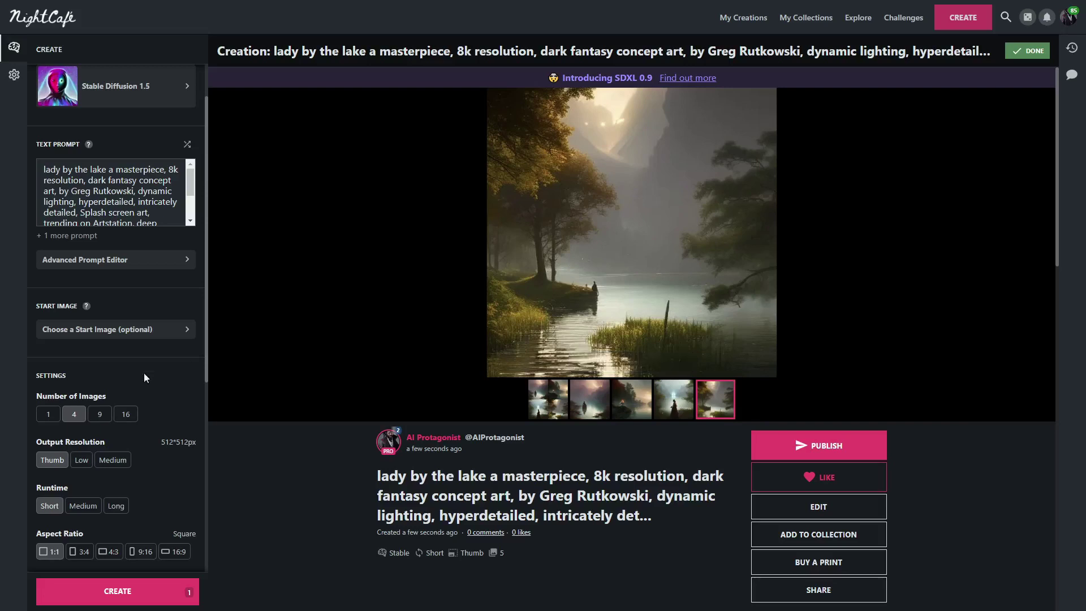
{"action": "scroll", "coordinate": [112, 404], "scroll_direction": "up", "scroll_amount": 2}
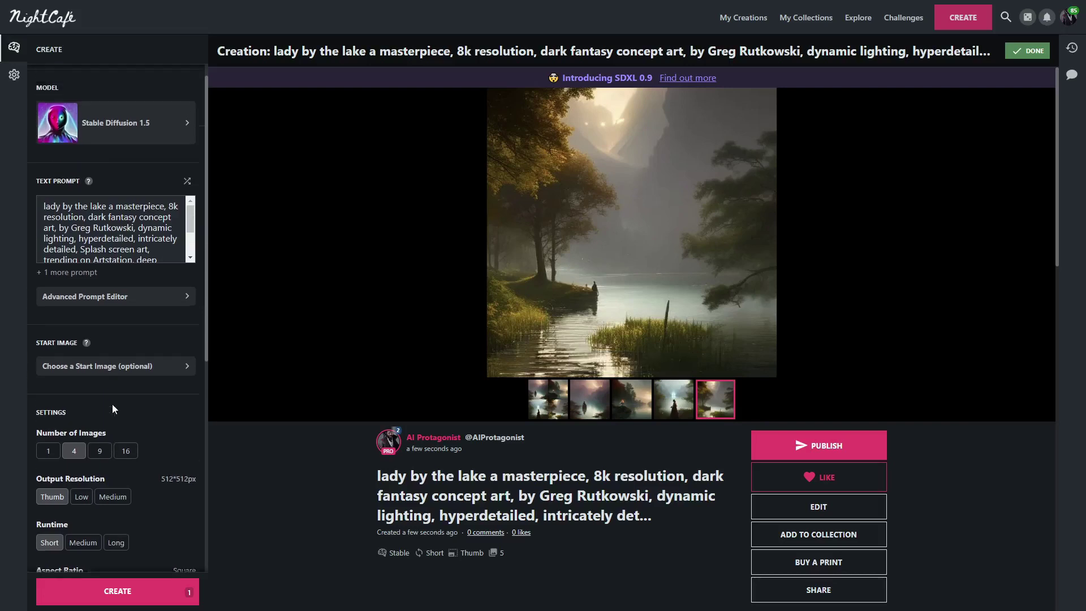
{"action": "left_click", "coordinate": [122, 131]}
- Switch the model to SDXL 0.9 and reopen the Advanced Prompt Editor
{"action": "left_click", "coordinate": [554, 133]}
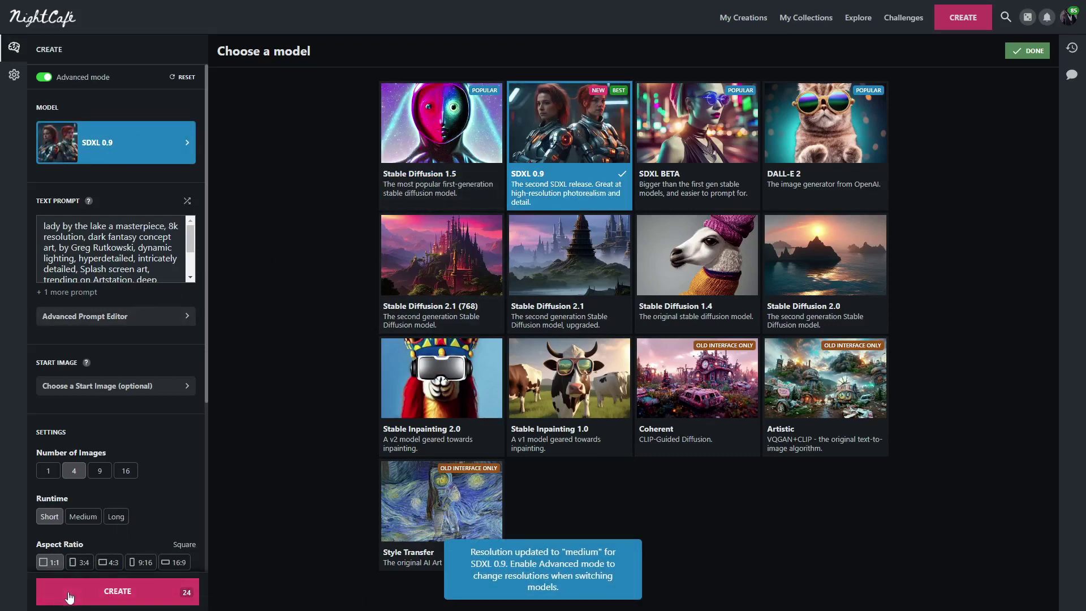
{"action": "scroll", "coordinate": [137, 522], "scroll_direction": "down", "scroll_amount": 2}
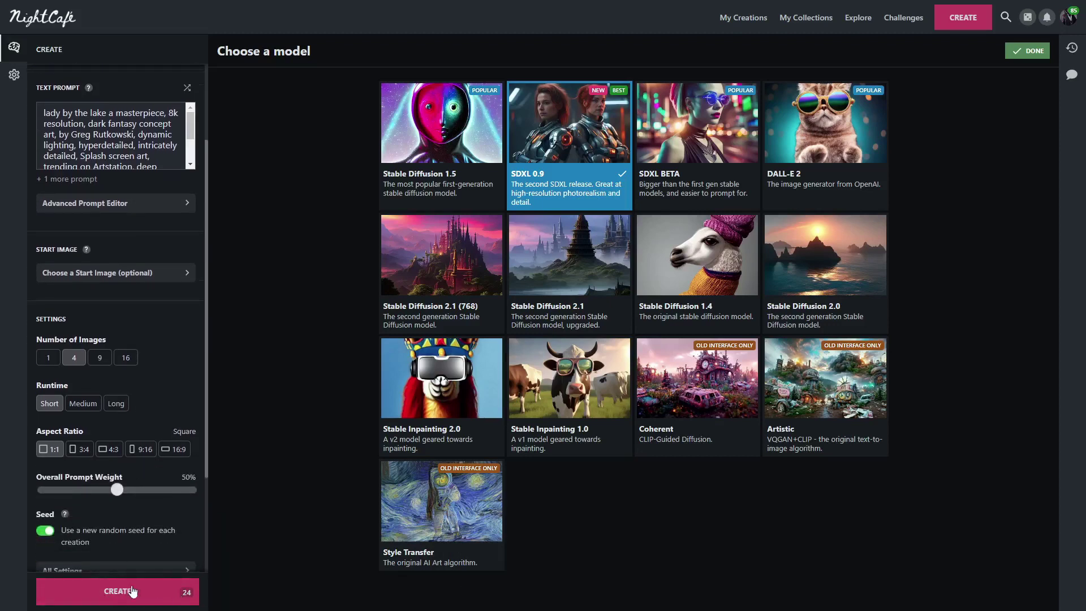
{"action": "scroll", "coordinate": [165, 480], "scroll_direction": "up", "scroll_amount": 2}
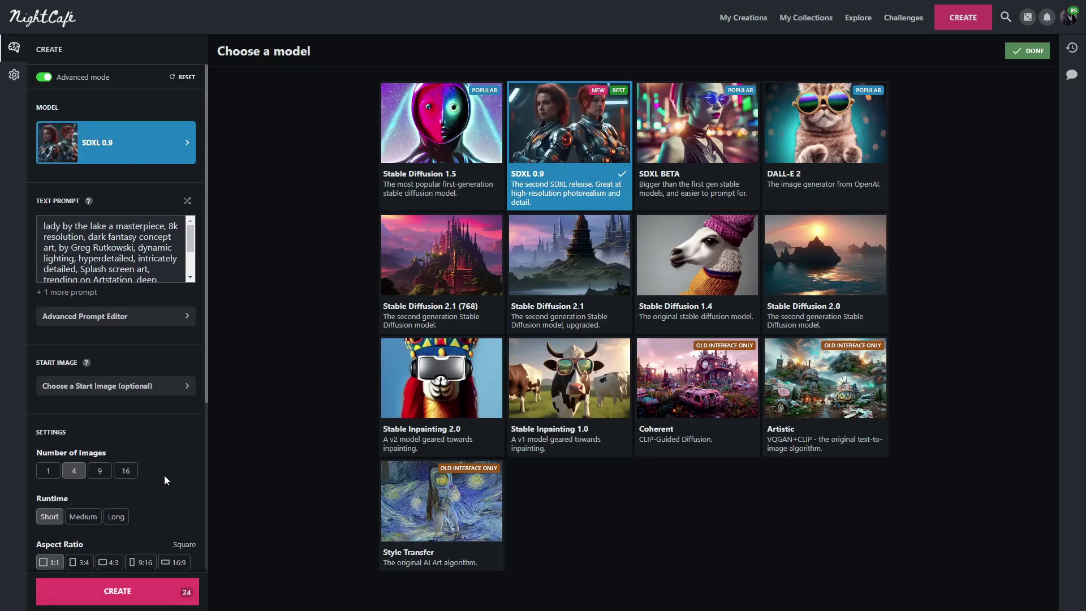
{"action": "left_click", "coordinate": [127, 322]}
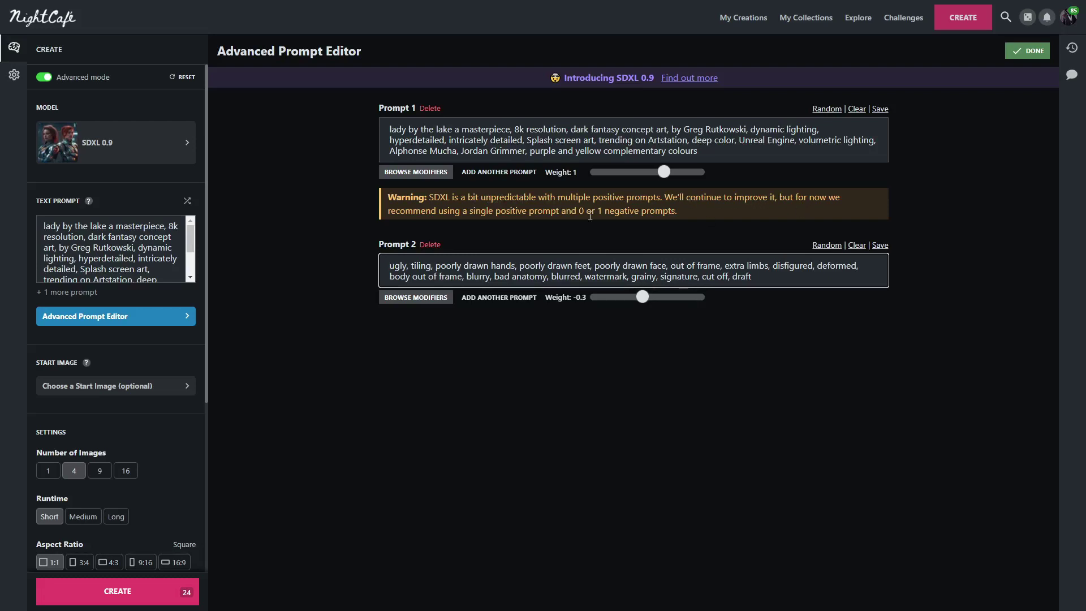
- Replace the words after 'lady by the lake' with the Artistic Portrait preset and generate four SDXL 0.9 images for 24 credits
{"action": "left_click", "coordinate": [415, 172]}
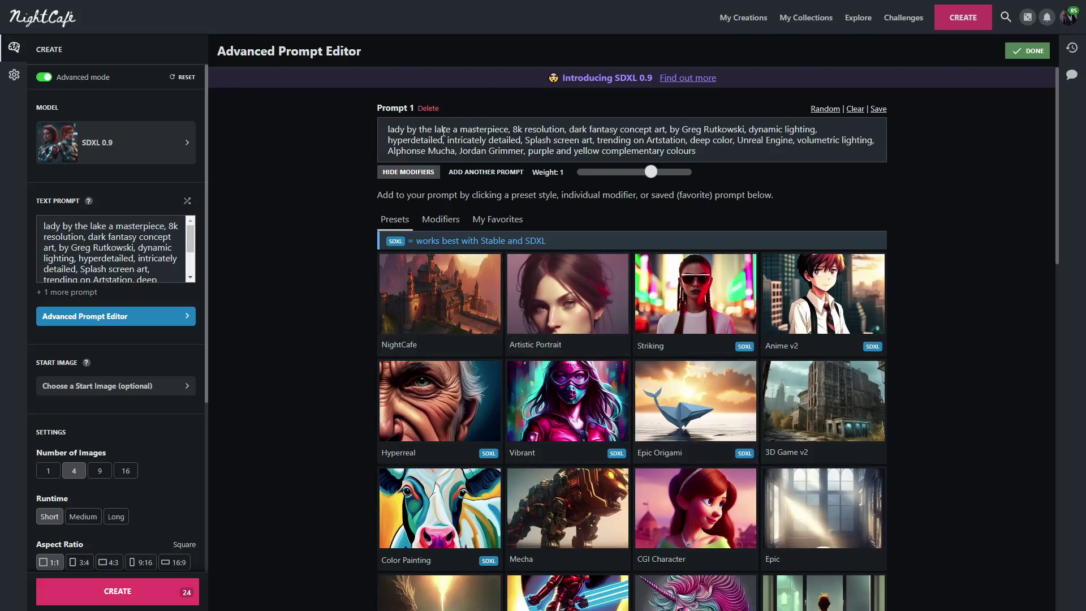
{"action": "left_click_drag", "start_coordinate": [451, 130], "coordinate": [972, 211]}
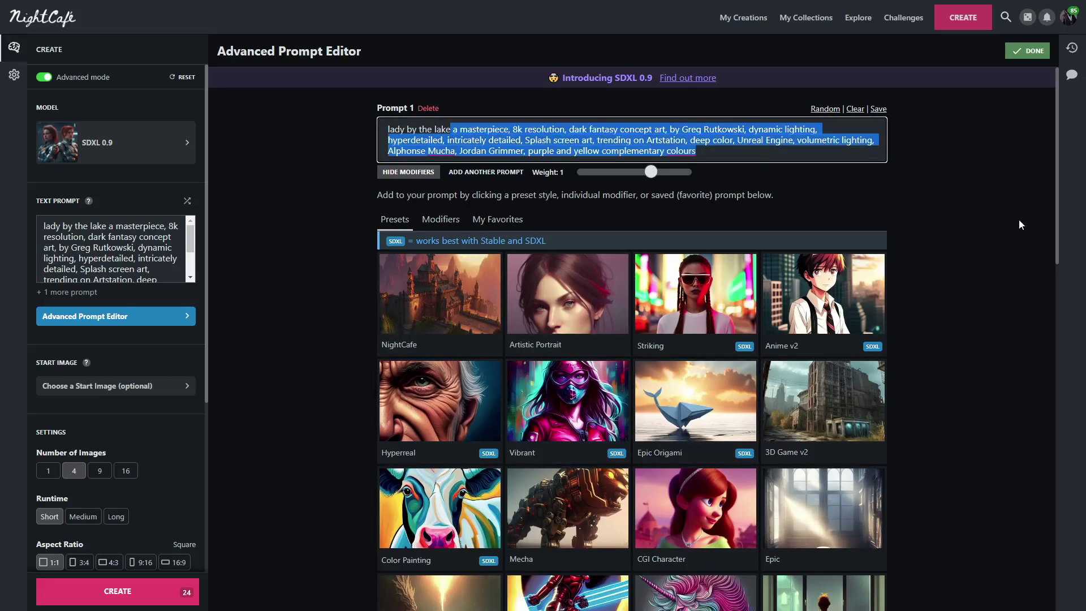
{"action": "key", "text": "BackSpace"}
{"action": "left_click", "coordinate": [289, 303]}
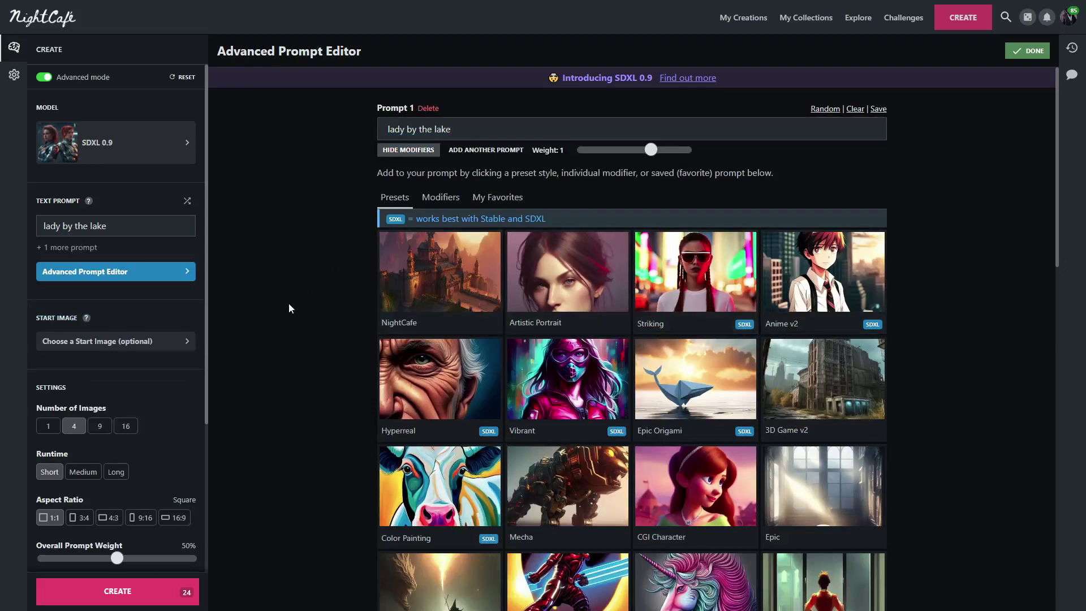
{"action": "left_click", "coordinate": [577, 274]}
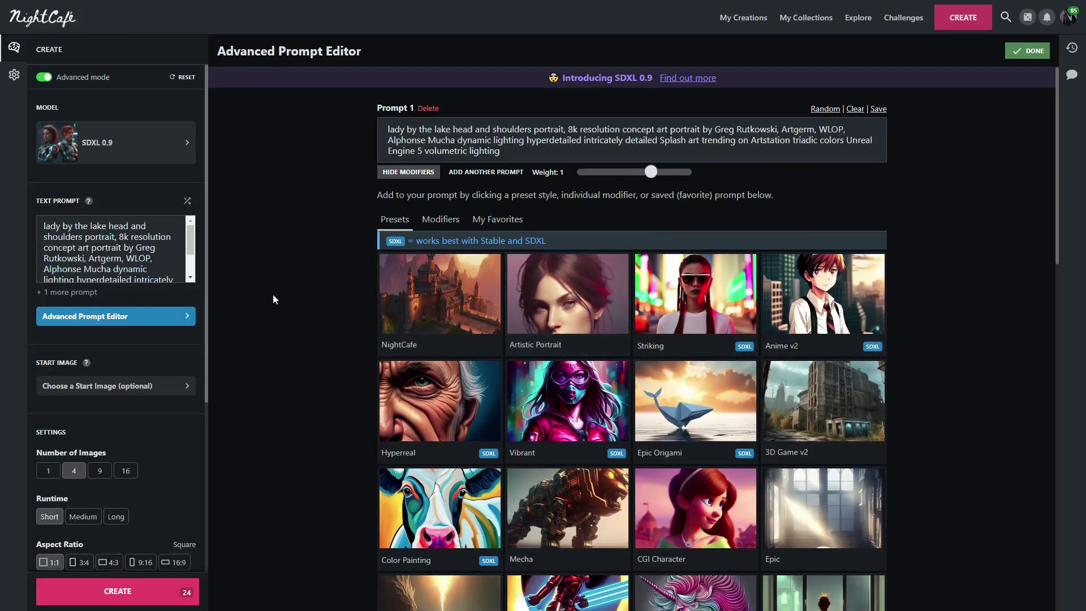
{"action": "left_click", "coordinate": [171, 589]}
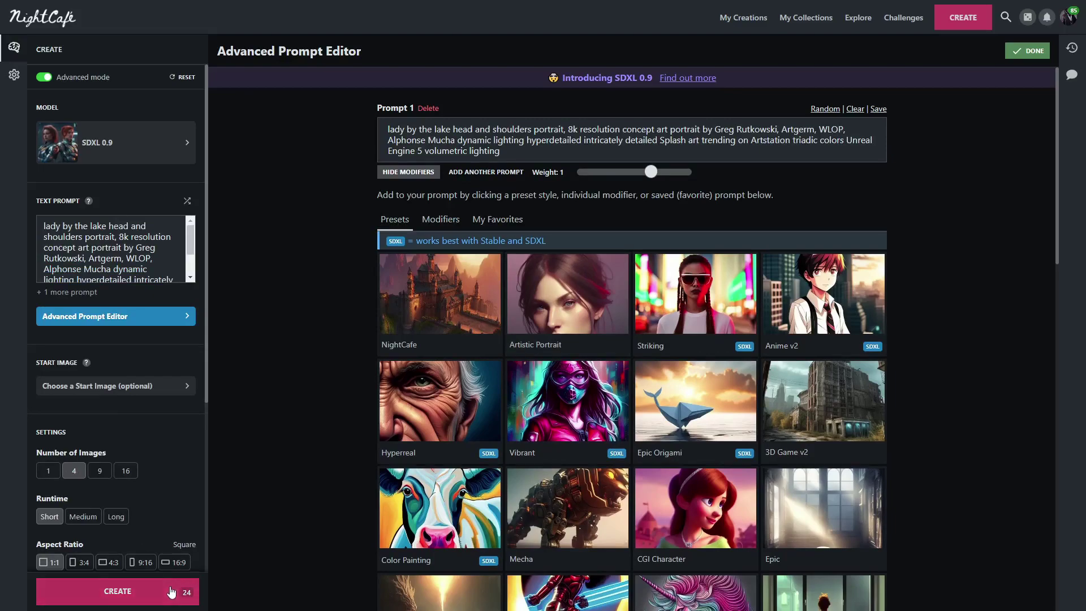
{"action": "left_click", "coordinate": [629, 335]}
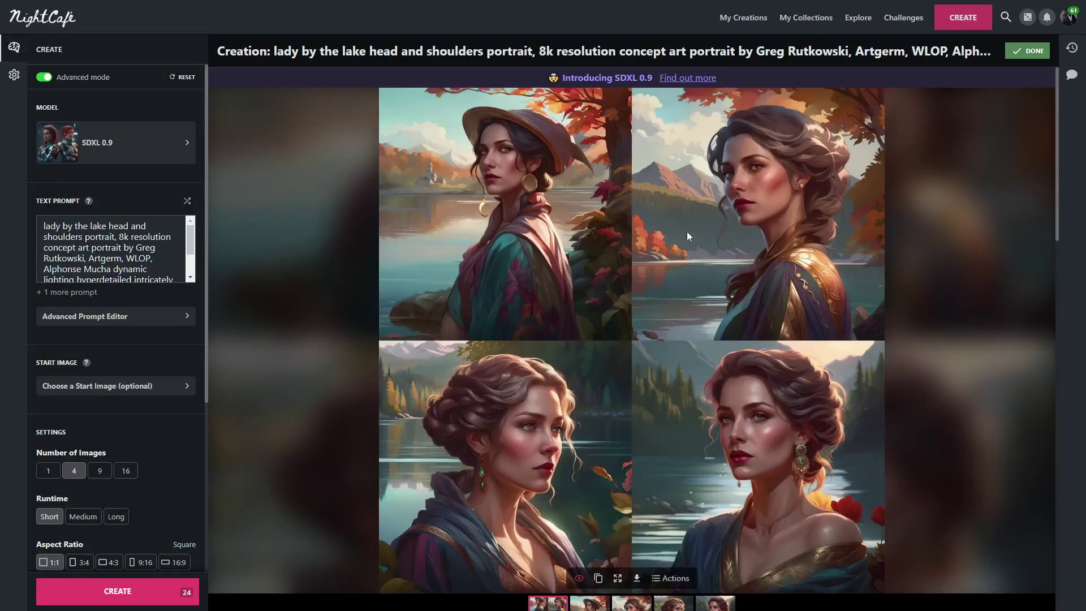
- View the first three autumn lakeside portraits one at a time
{"action": "left_click", "coordinate": [590, 604]}
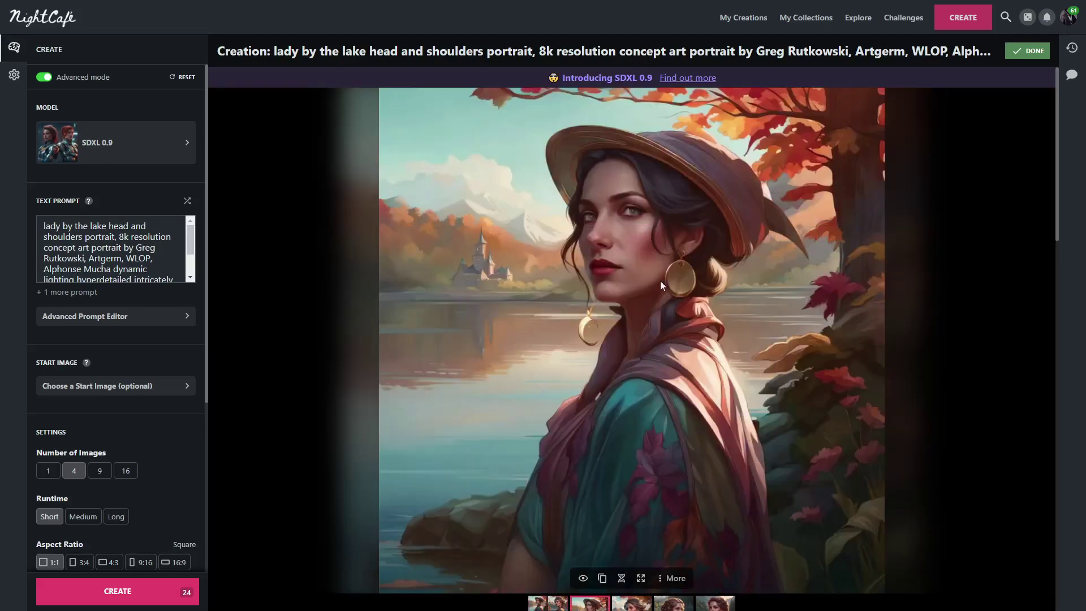
{"action": "scroll", "coordinate": [666, 499], "scroll_direction": "down", "scroll_amount": 1}
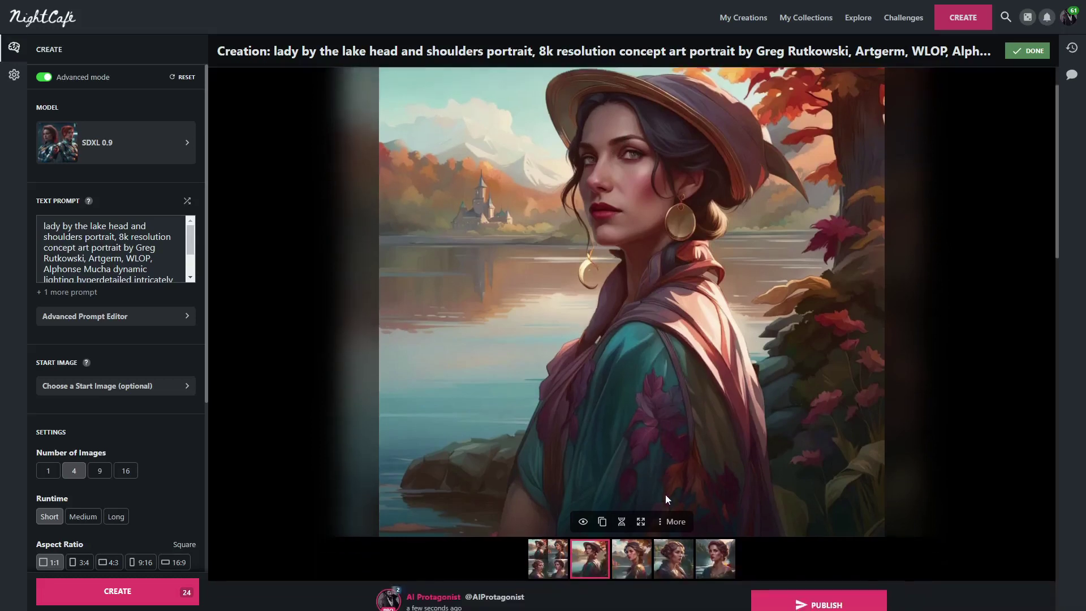
{"action": "left_click", "coordinate": [634, 561]}
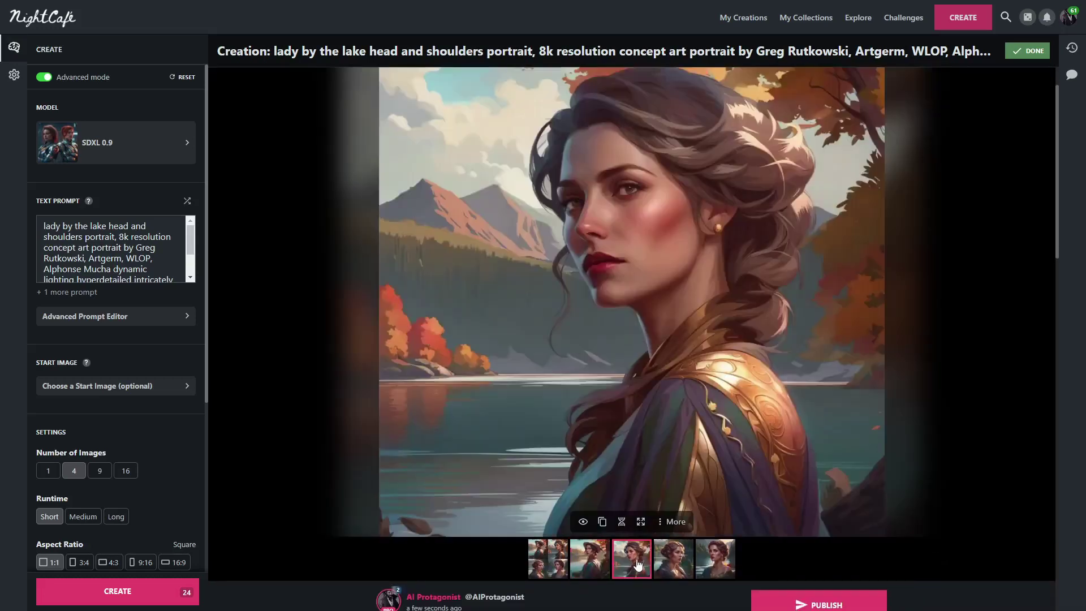
{"action": "scroll", "coordinate": [848, 522], "scroll_direction": "up", "scroll_amount": 1}
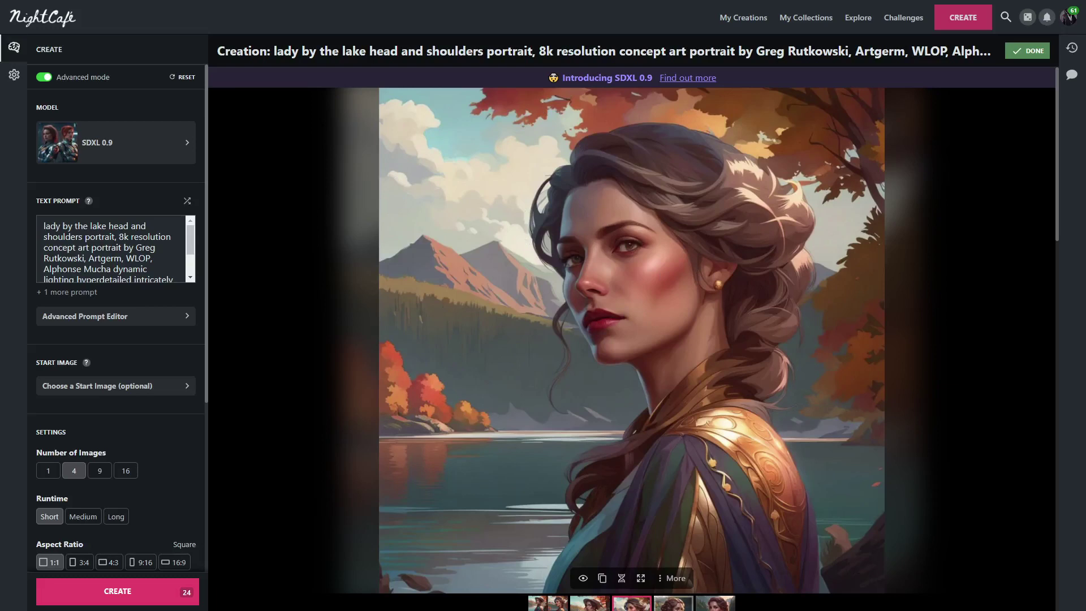
{"action": "left_click", "coordinate": [674, 603]}
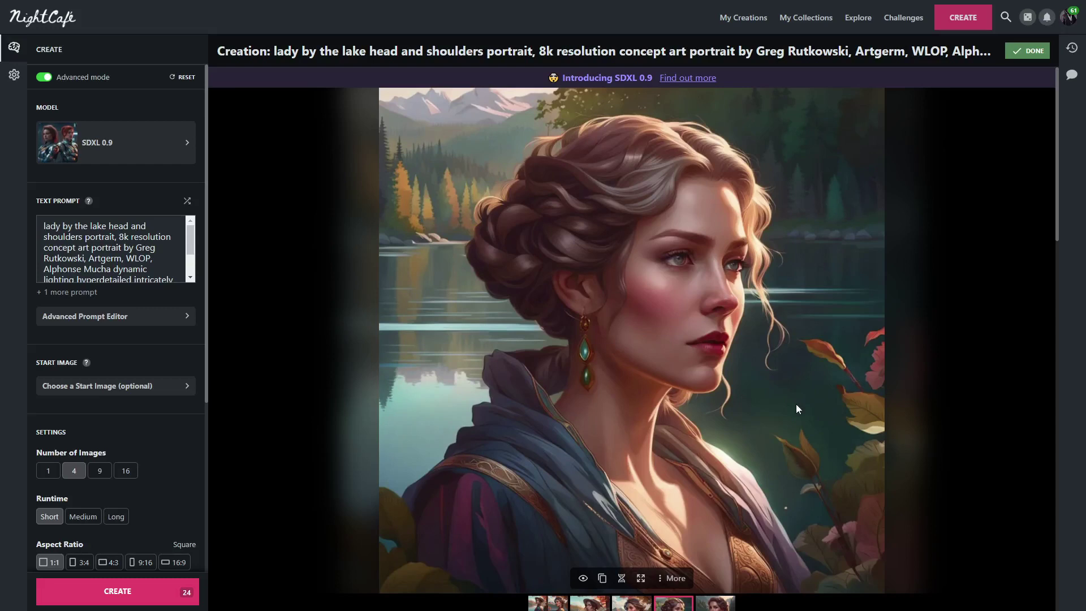
{"action": "scroll", "coordinate": [796, 404], "scroll_direction": "down", "scroll_amount": 1}
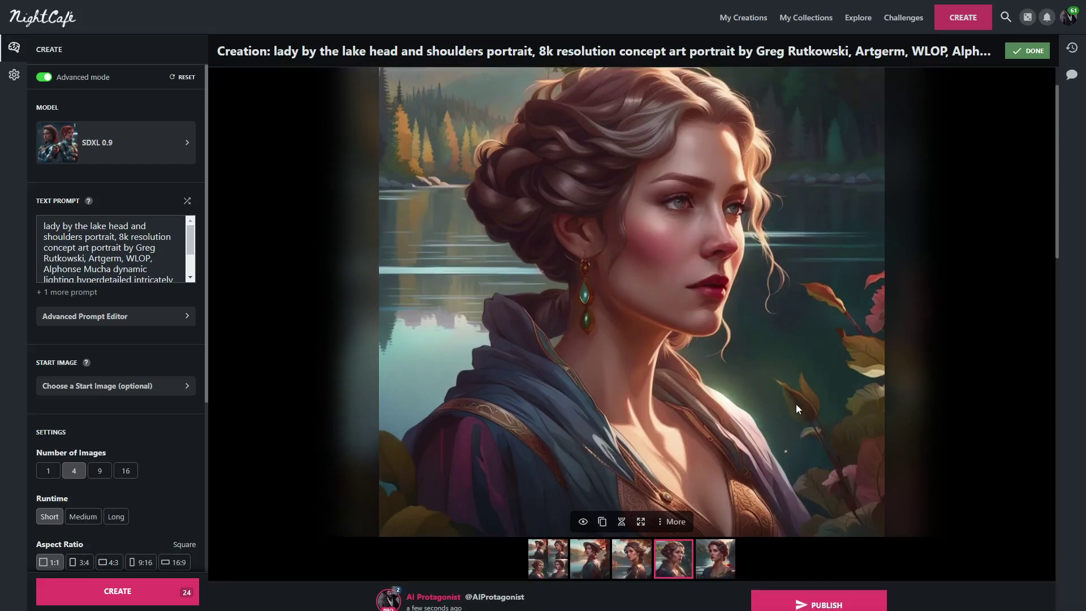
- View the last portrait, return to the four-image grid, and bring up the Advanced Prompt Editor
{"action": "left_click", "coordinate": [715, 559]}
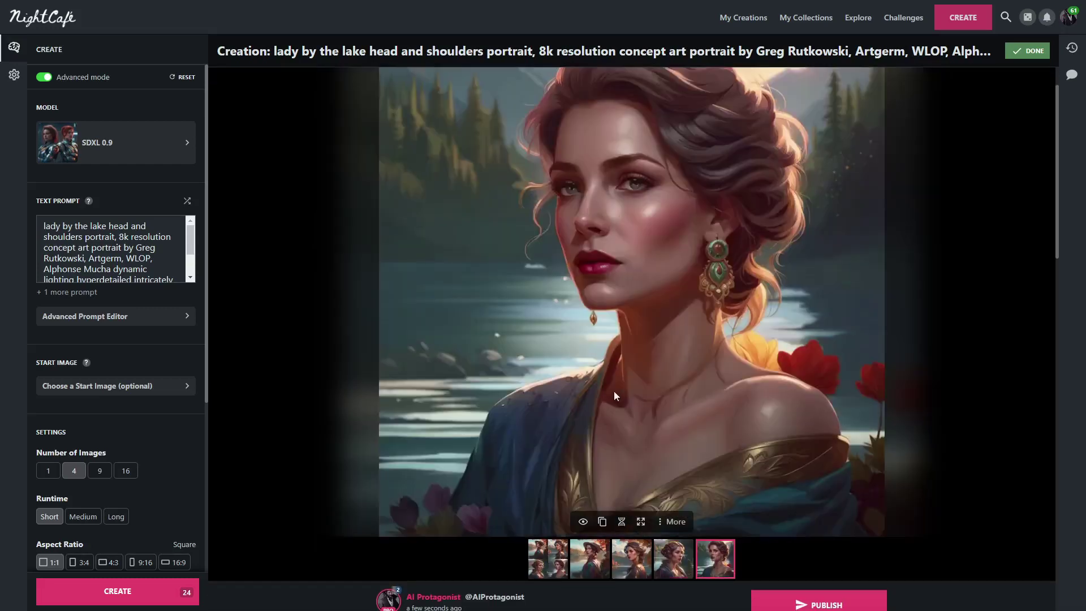
{"action": "scroll", "coordinate": [600, 385], "scroll_direction": "up", "scroll_amount": 1}
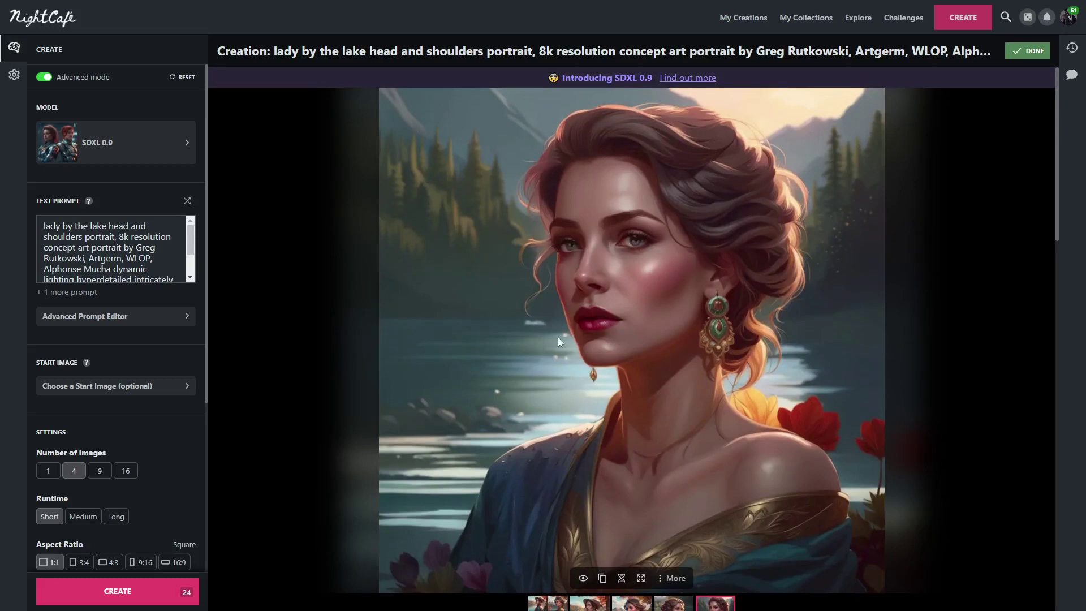
{"action": "scroll", "coordinate": [492, 399], "scroll_direction": "down", "scroll_amount": 1}
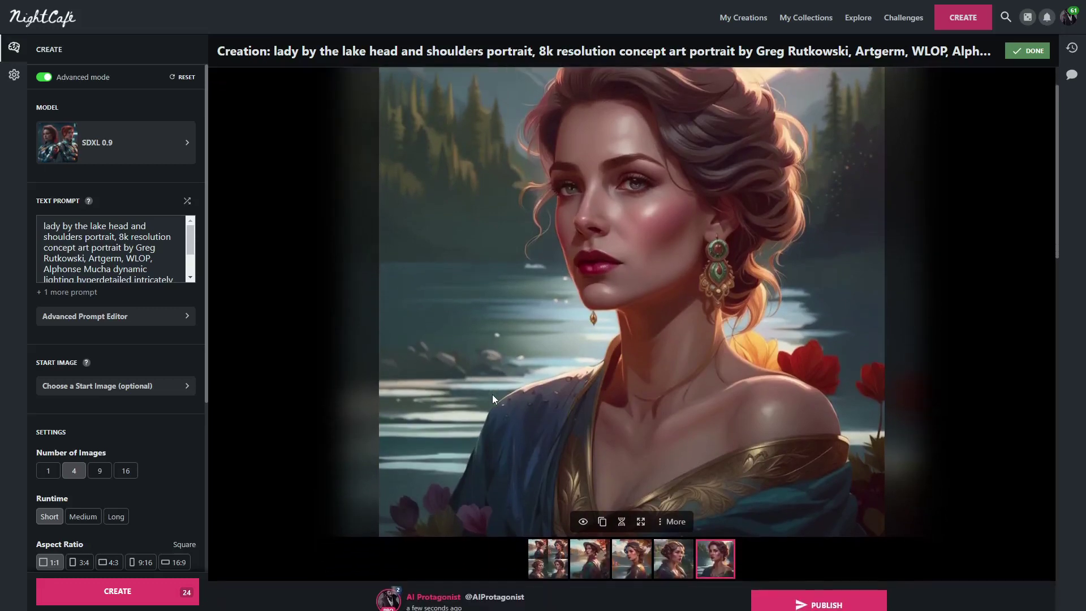
{"action": "scroll", "coordinate": [493, 399], "scroll_direction": "up", "scroll_amount": 1}
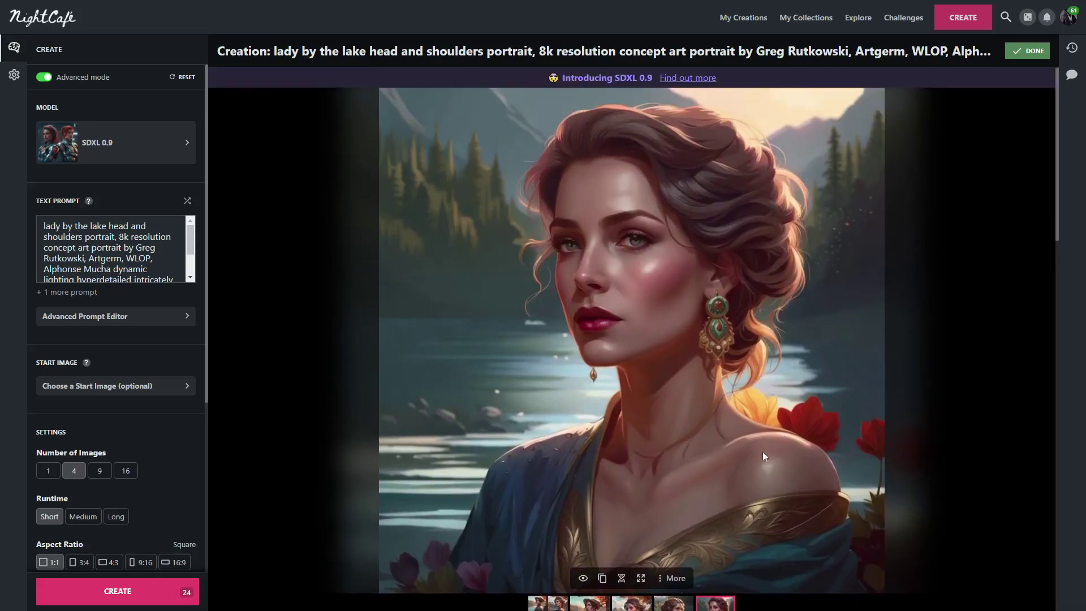
{"action": "scroll", "coordinate": [455, 529], "scroll_direction": "down", "scroll_amount": 1}
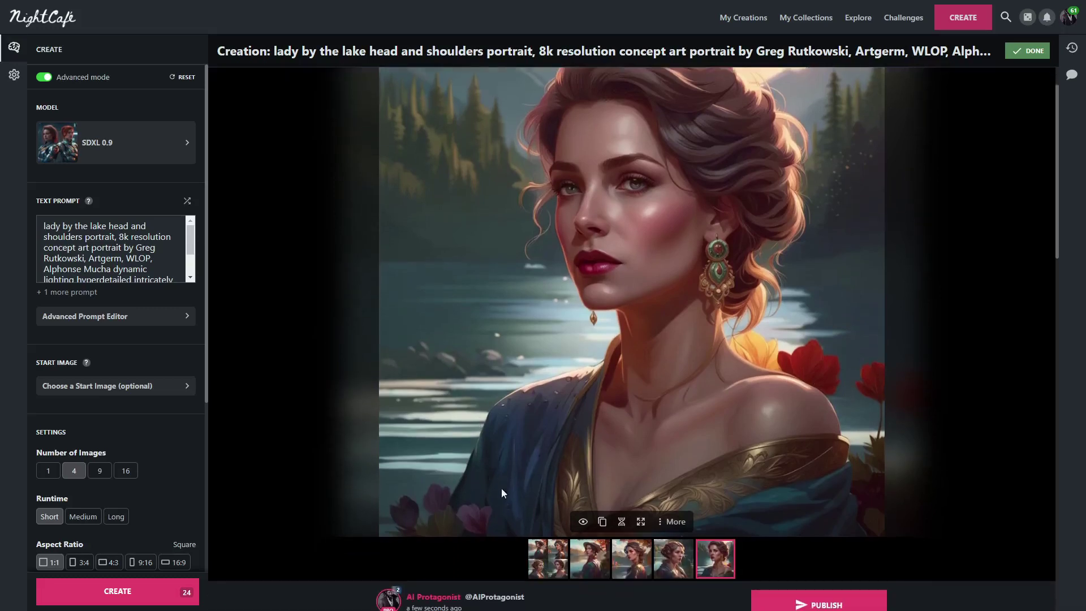
{"action": "left_click", "coordinate": [549, 559]}
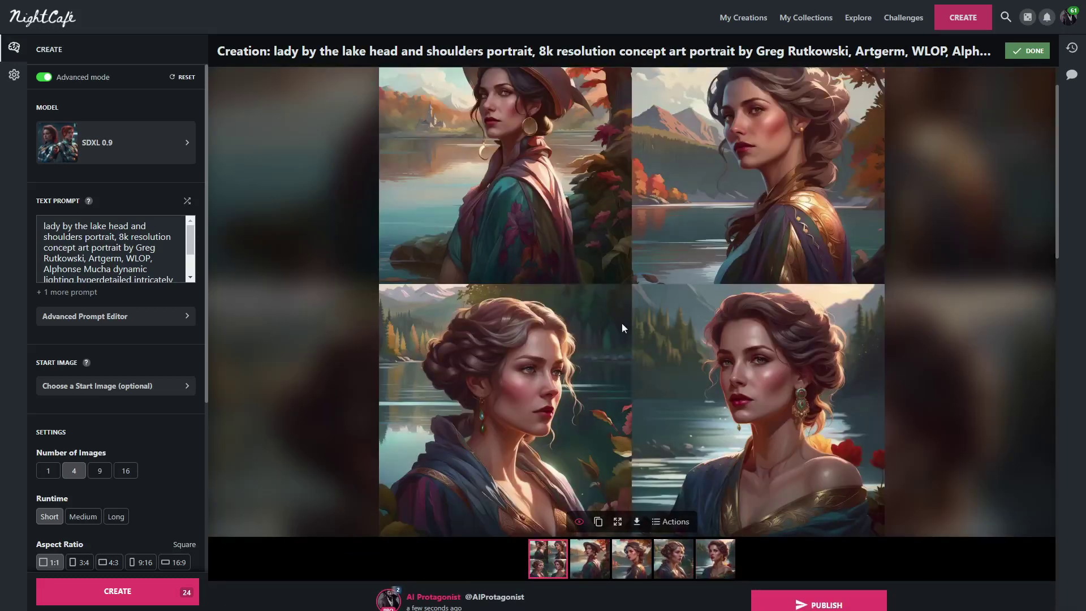
{"action": "scroll", "coordinate": [535, 337], "scroll_direction": "up", "scroll_amount": 1}
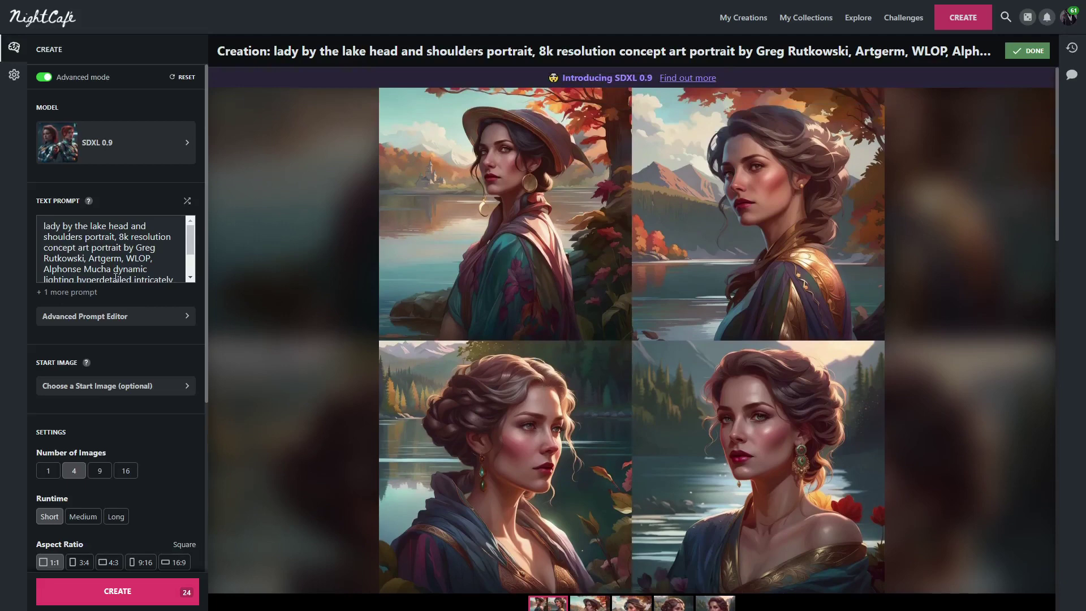
{"action": "left_click", "coordinate": [131, 321]}
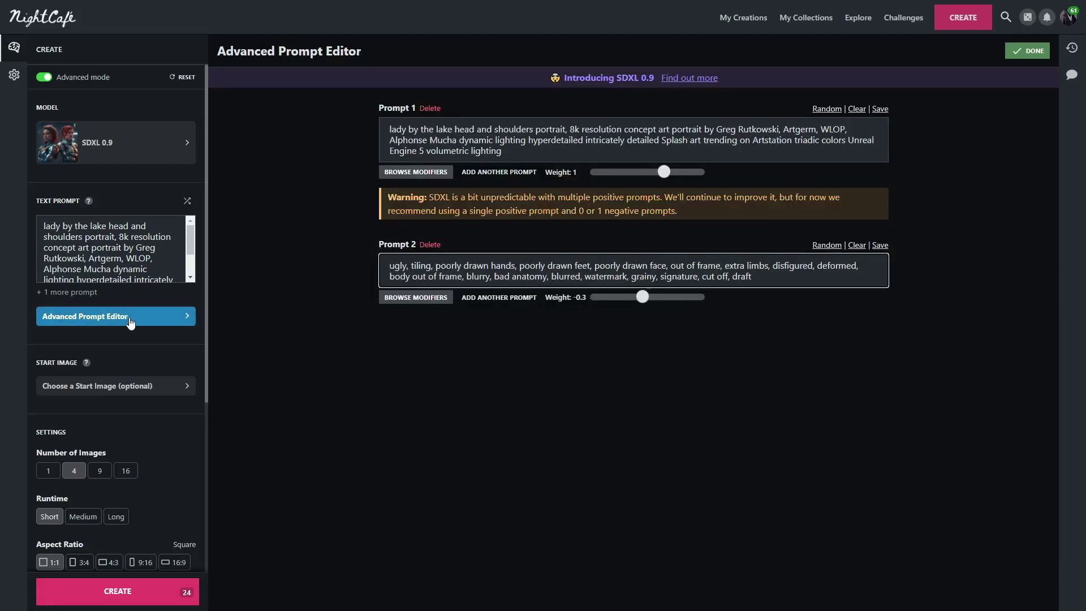
- Swap the style words after 'lady by the lake' for the Epic preset and create four SDXL 0.9 images
{"action": "left_click", "coordinate": [440, 172]}
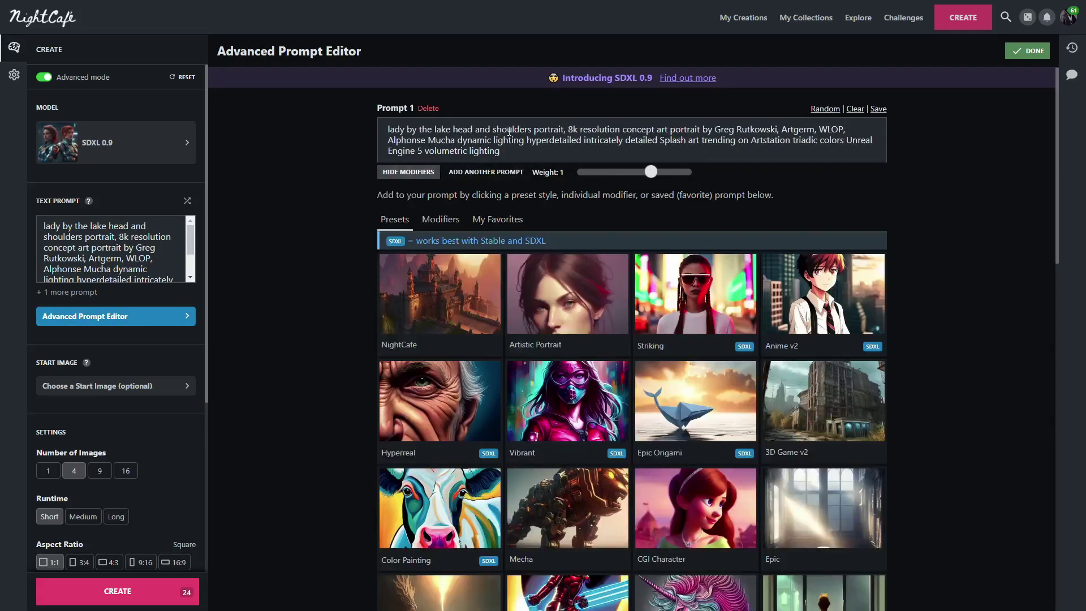
{"action": "left_click_drag", "start_coordinate": [453, 129], "coordinate": [911, 212]}
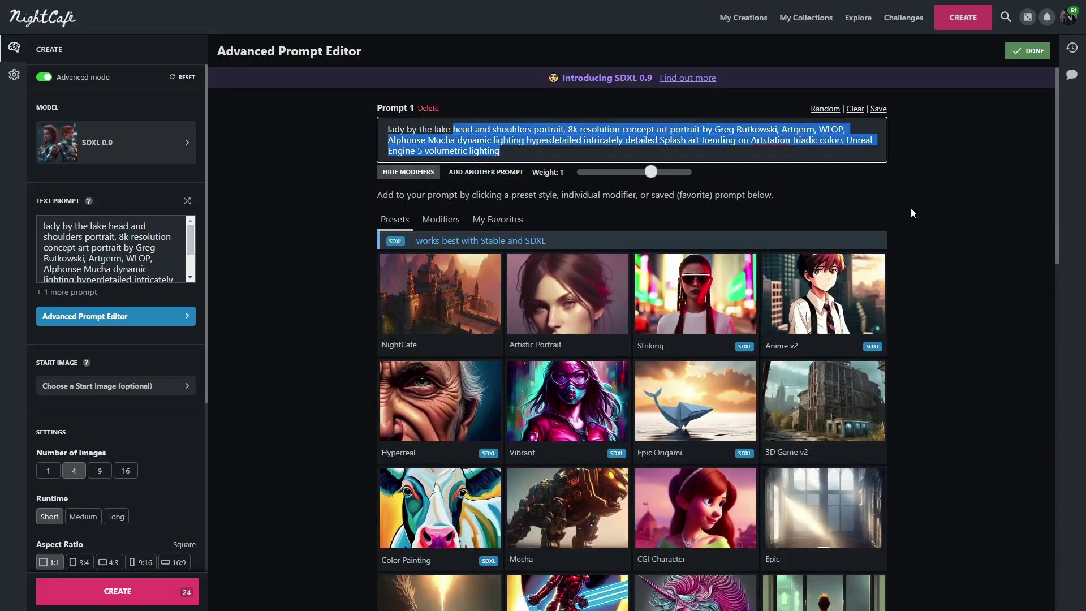
{"action": "key", "text": "BackSpace"}
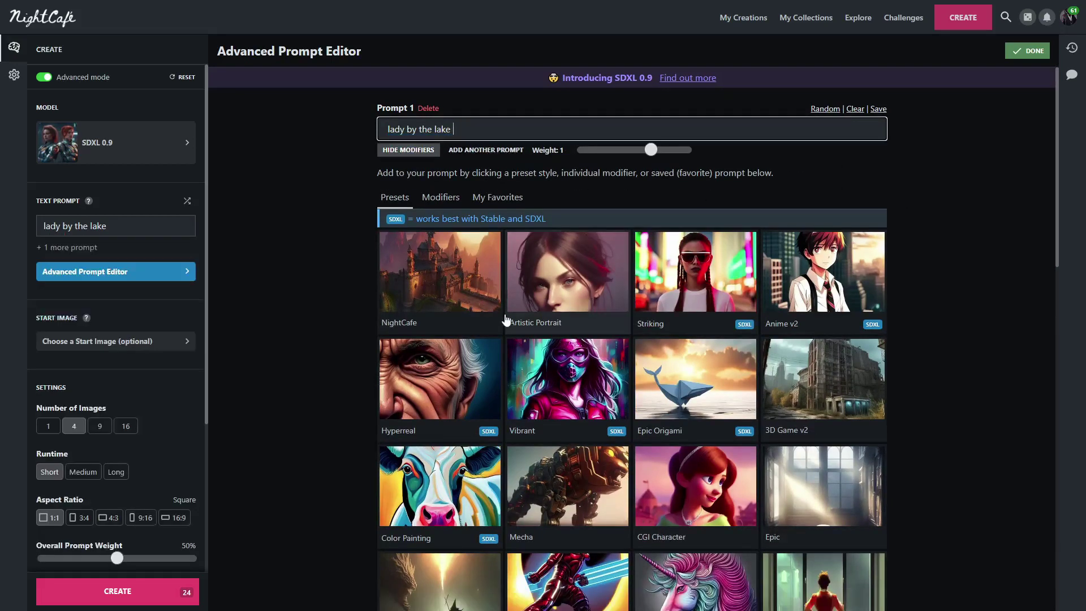
{"action": "scroll", "coordinate": [384, 381], "scroll_direction": "down", "scroll_amount": 2}
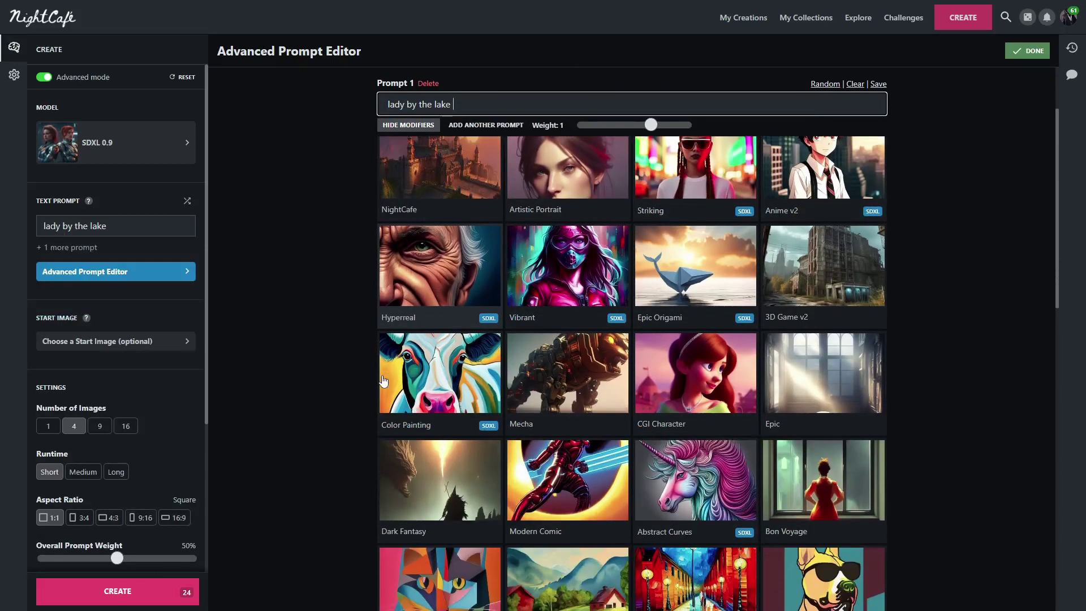
{"action": "left_click", "coordinate": [822, 373]}
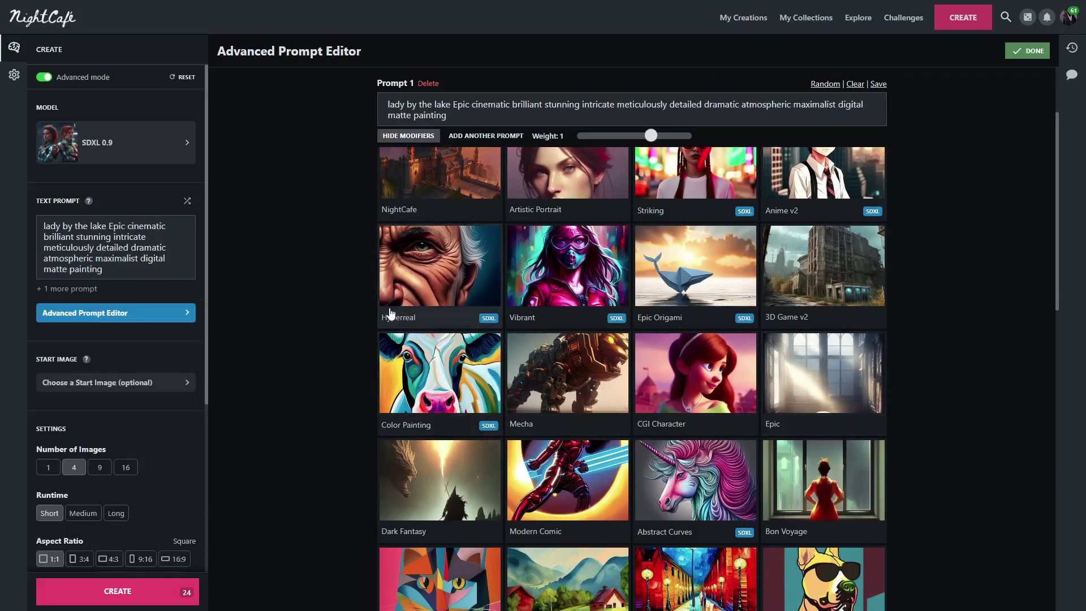
{"action": "scroll", "coordinate": [390, 313], "scroll_direction": "up", "scroll_amount": 2}
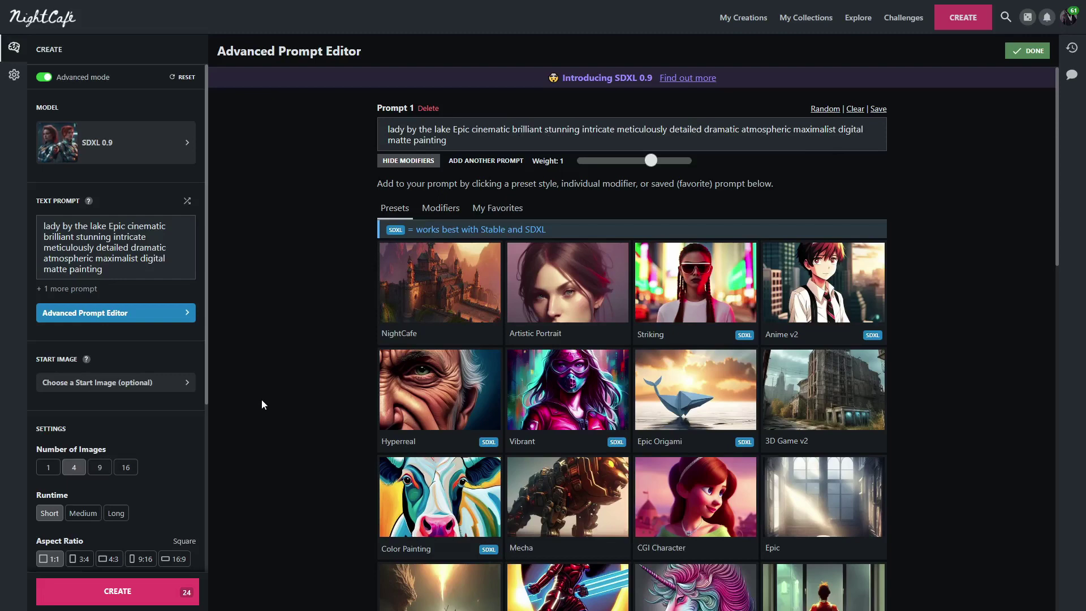
{"action": "left_click", "coordinate": [155, 601]}
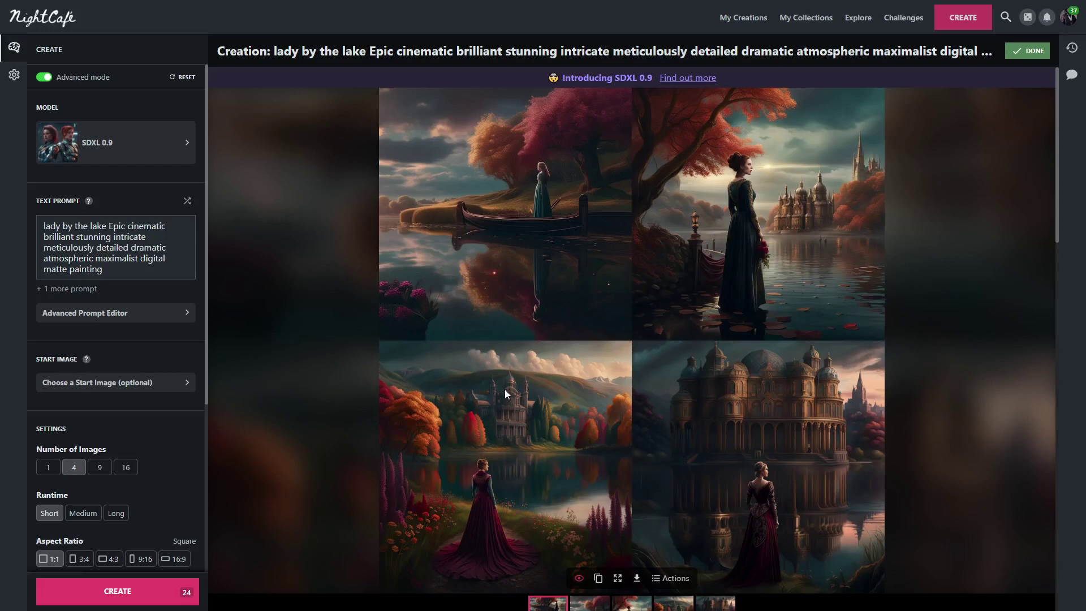
- View the four Epic-style images large: the castle scene, the red gown, then the lakeside palace
{"action": "scroll", "coordinate": [470, 338], "scroll_direction": "down", "scroll_amount": 2}
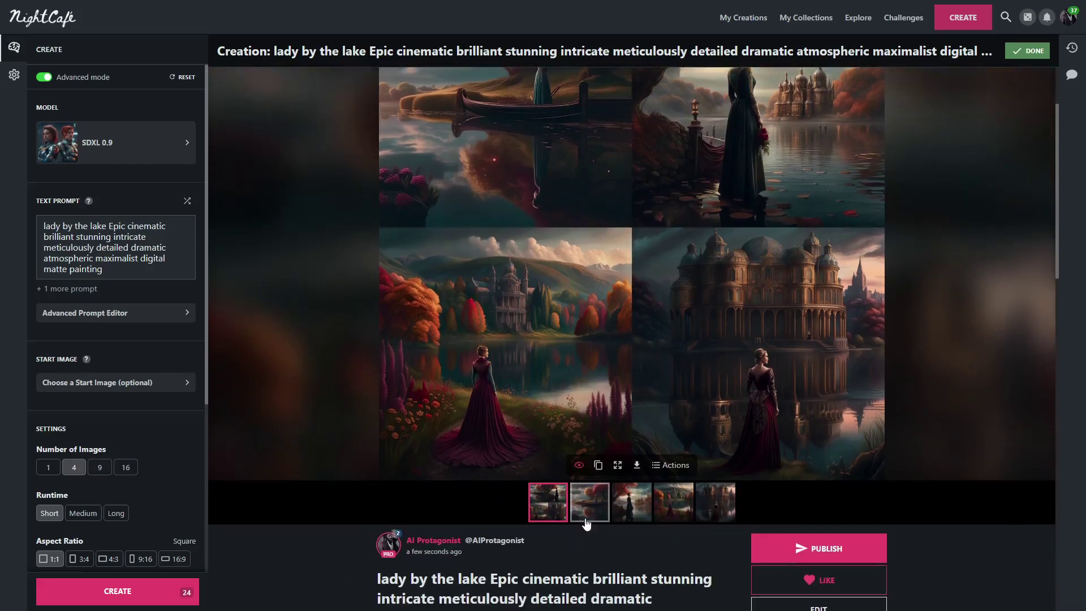
{"action": "left_click", "coordinate": [590, 511]}
{"action": "scroll", "coordinate": [326, 378], "scroll_direction": "up", "scroll_amount": 2}
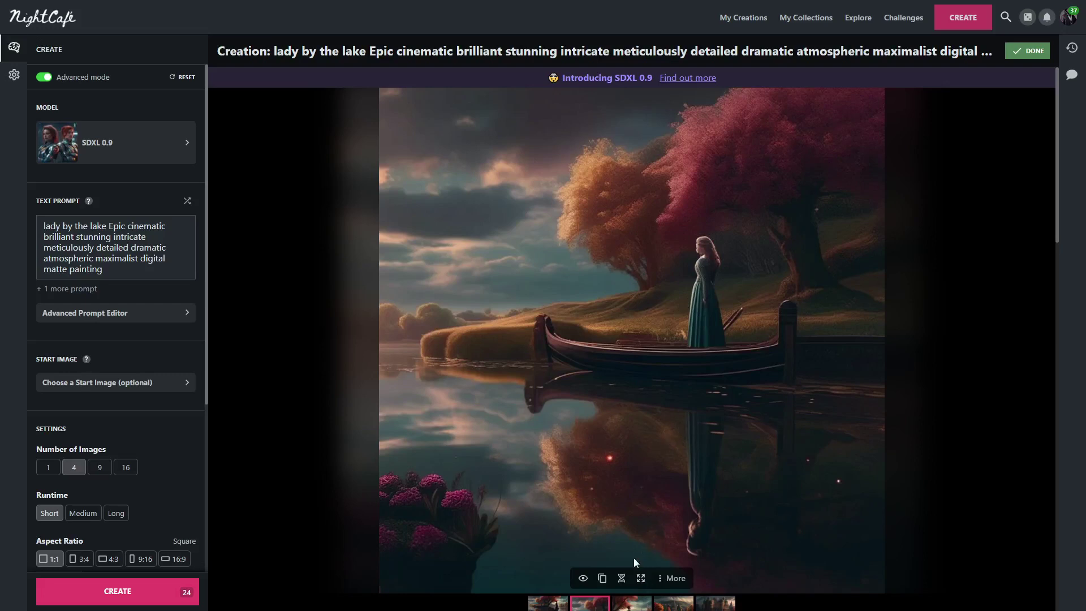
{"action": "left_click", "coordinate": [631, 603]}
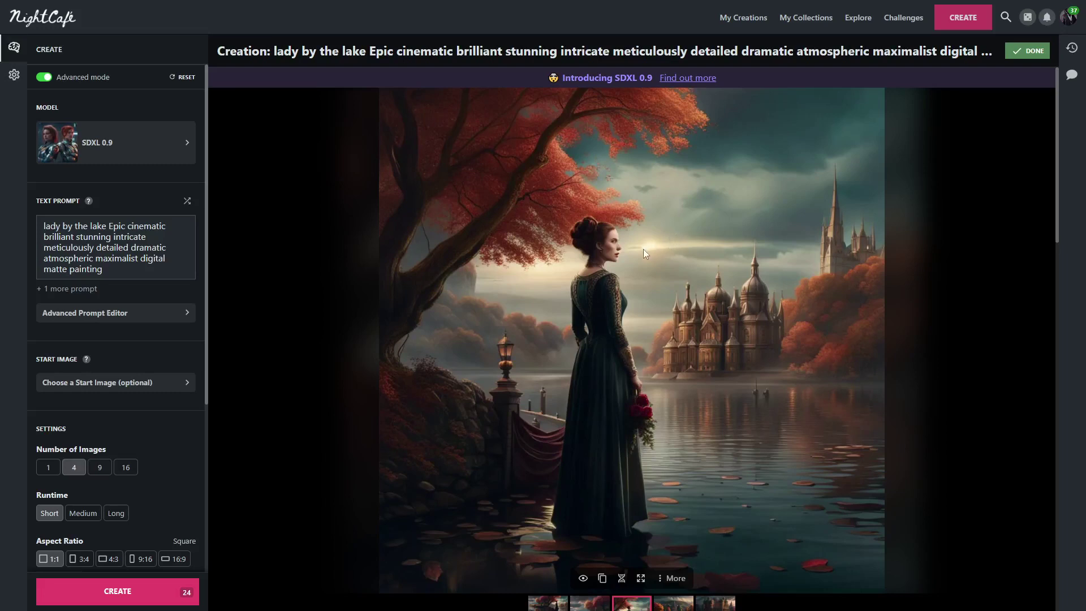
{"action": "left_click", "coordinate": [685, 607]}
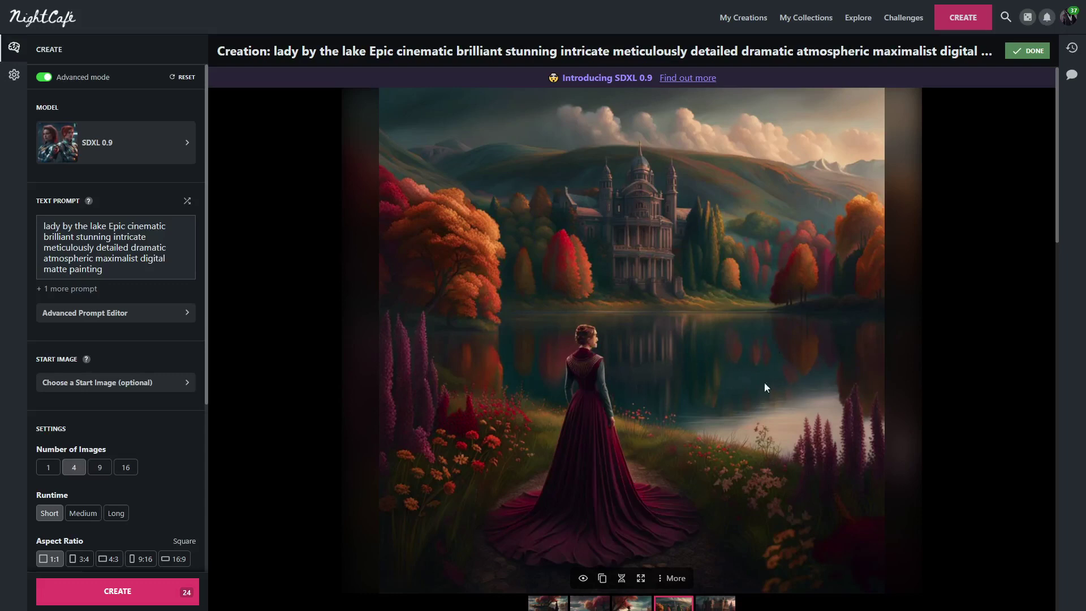
{"action": "left_click", "coordinate": [714, 604]}
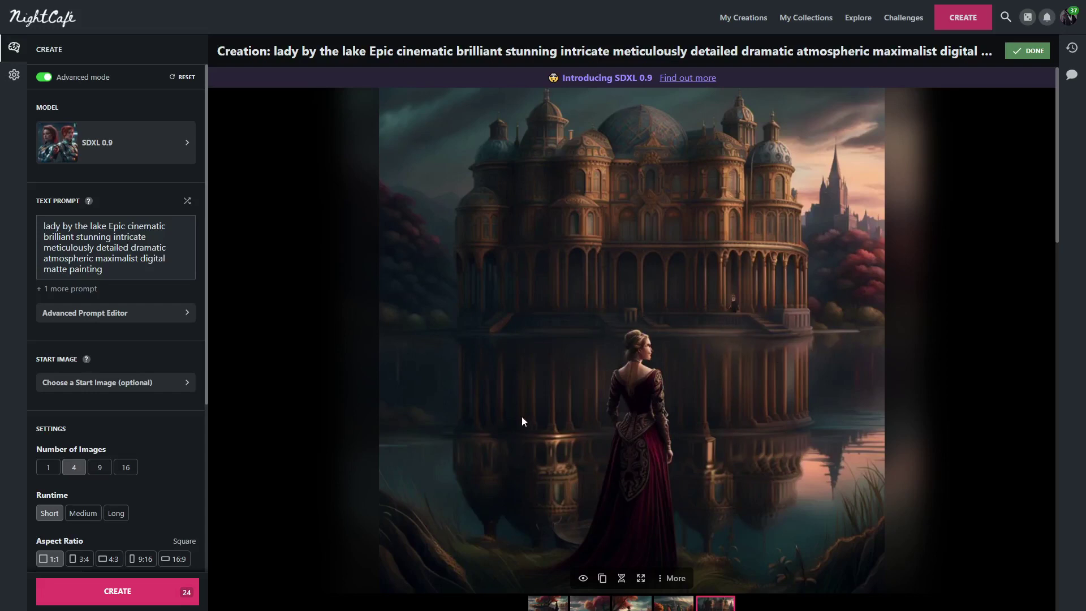
{"action": "scroll", "coordinate": [522, 416], "scroll_direction": "down", "scroll_amount": 1}
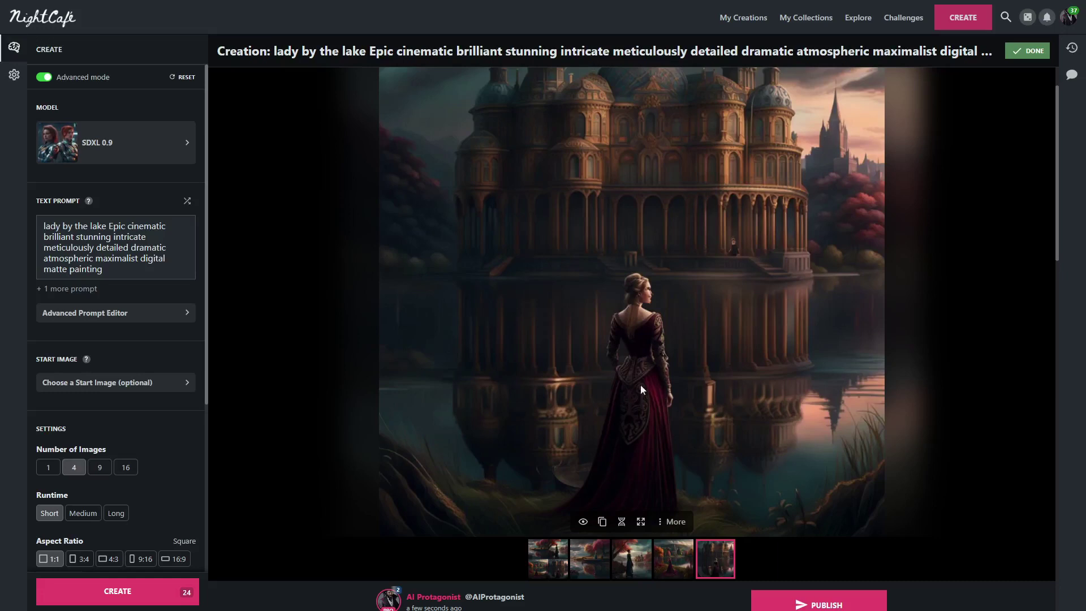
{"action": "scroll", "coordinate": [641, 386], "scroll_direction": "up", "scroll_amount": 1}
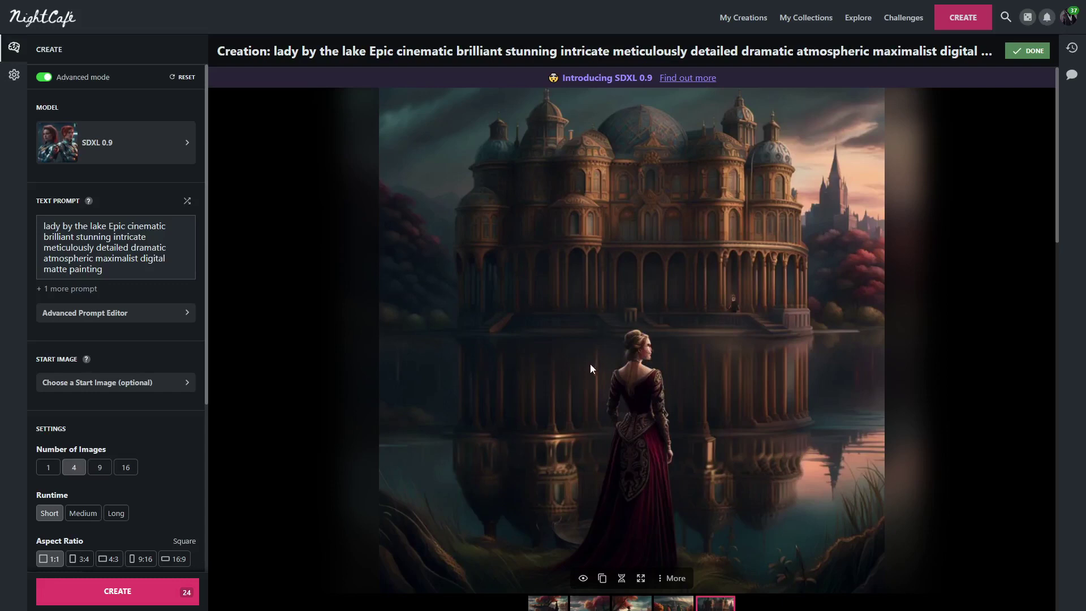
- In the Advanced Prompt Editor, swap the style words for the Dark Fantasy preset and generate four SDXL 0.9 images for 24 credits
{"action": "left_click", "coordinate": [147, 314]}
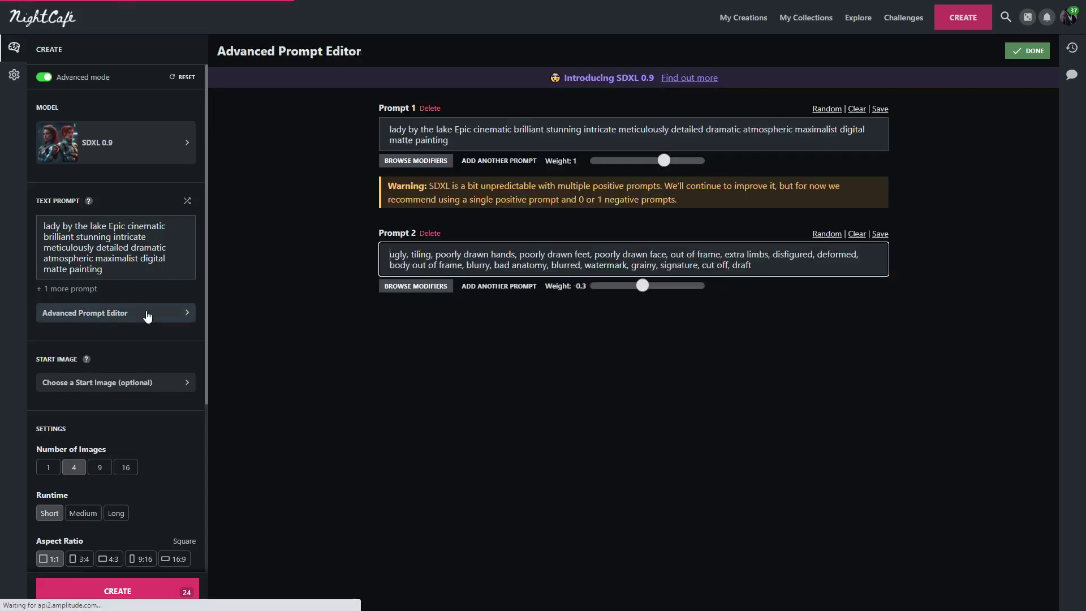
{"action": "left_click", "coordinate": [406, 163]}
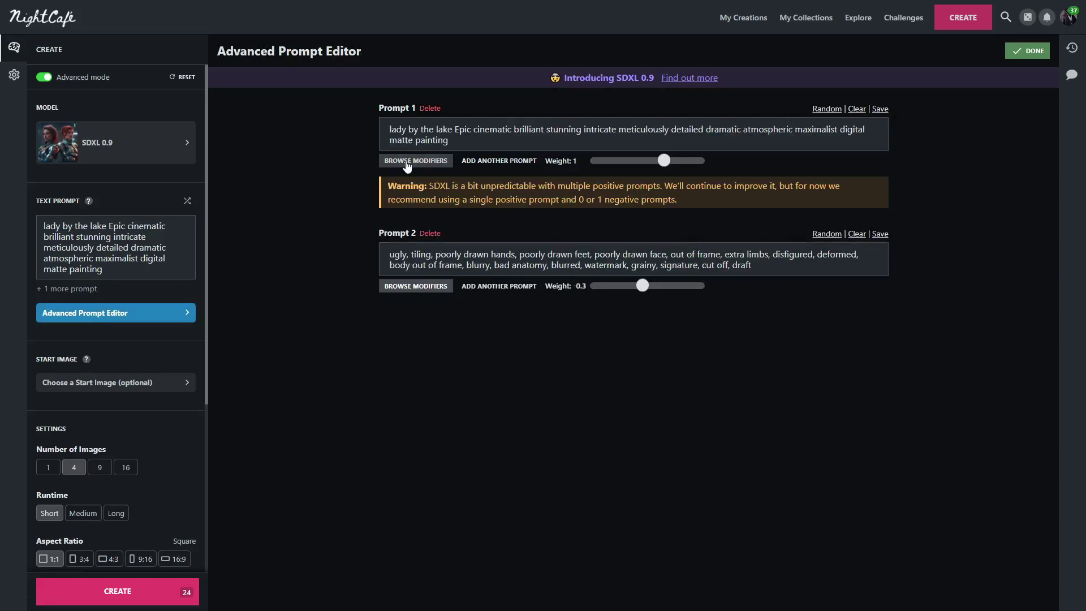
{"action": "left_click_drag", "start_coordinate": [454, 129], "coordinate": [789, 168]}
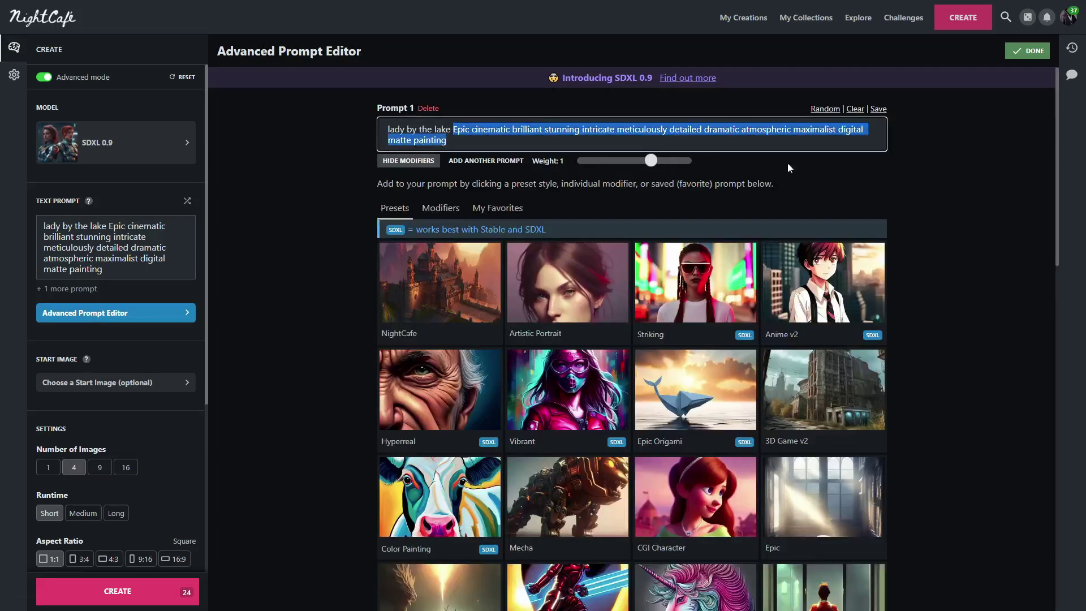
{"action": "key", "text": "BackSpace"}
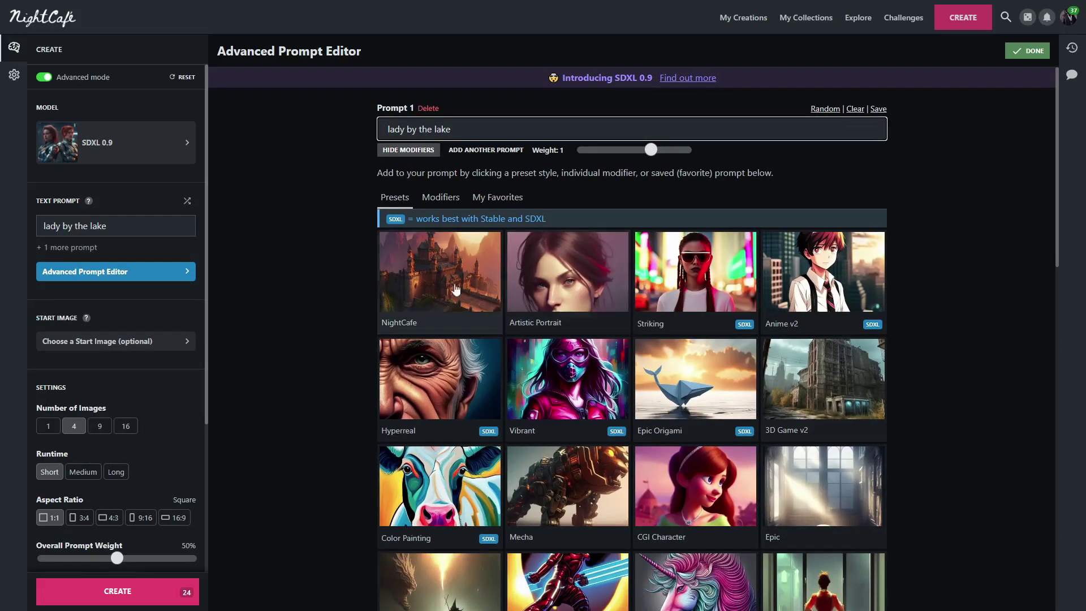
{"action": "scroll", "coordinate": [315, 465], "scroll_direction": "down", "scroll_amount": 4}
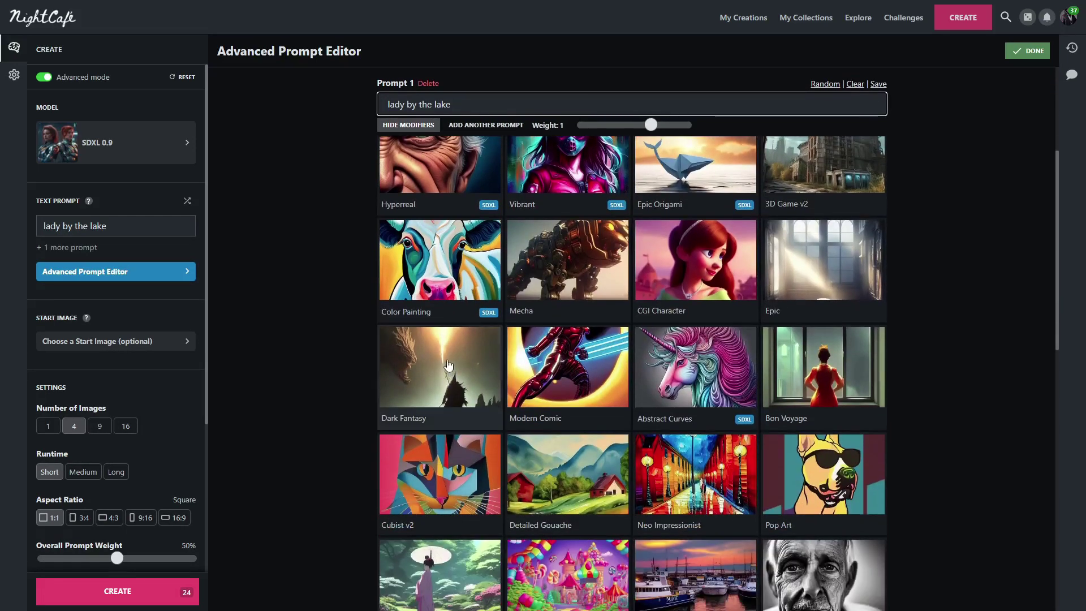
{"action": "left_click", "coordinate": [444, 363]}
{"action": "scroll", "coordinate": [273, 424], "scroll_direction": "up", "scroll_amount": 5}
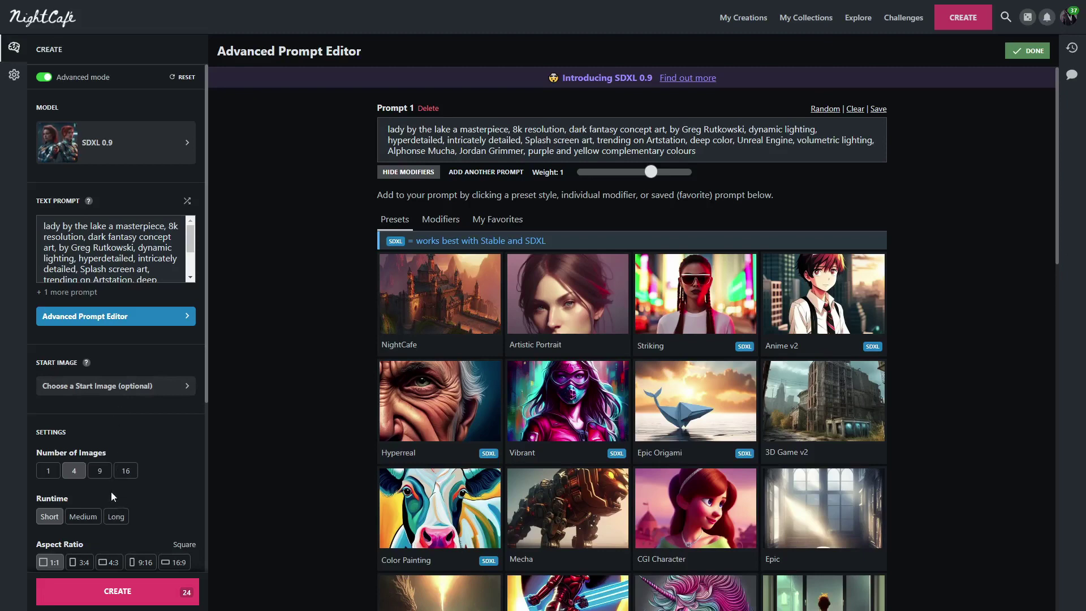
{"action": "left_click", "coordinate": [67, 594]}
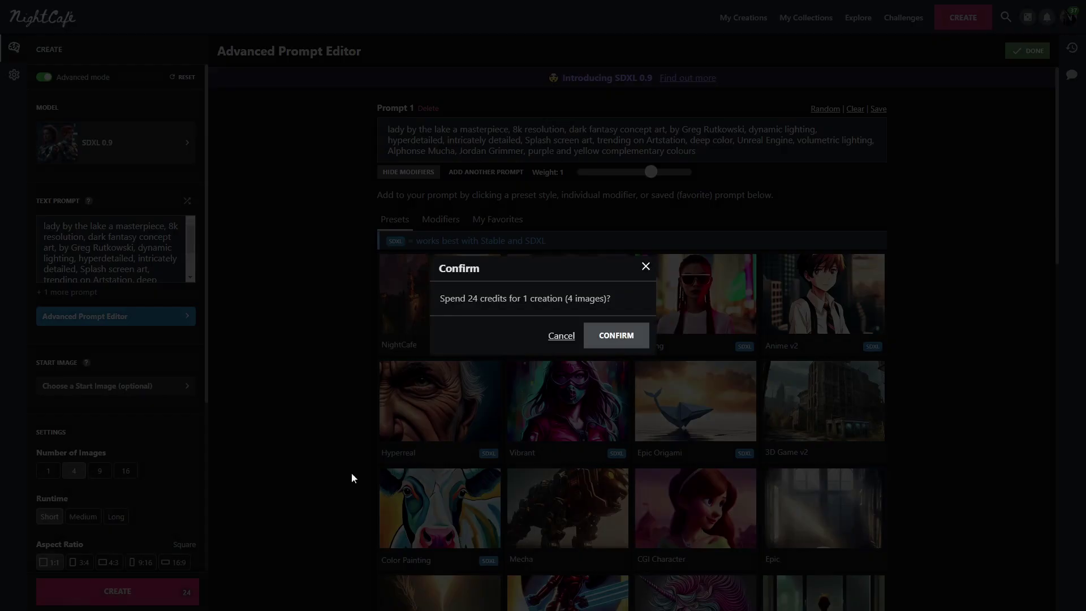
{"action": "left_click", "coordinate": [626, 338]}
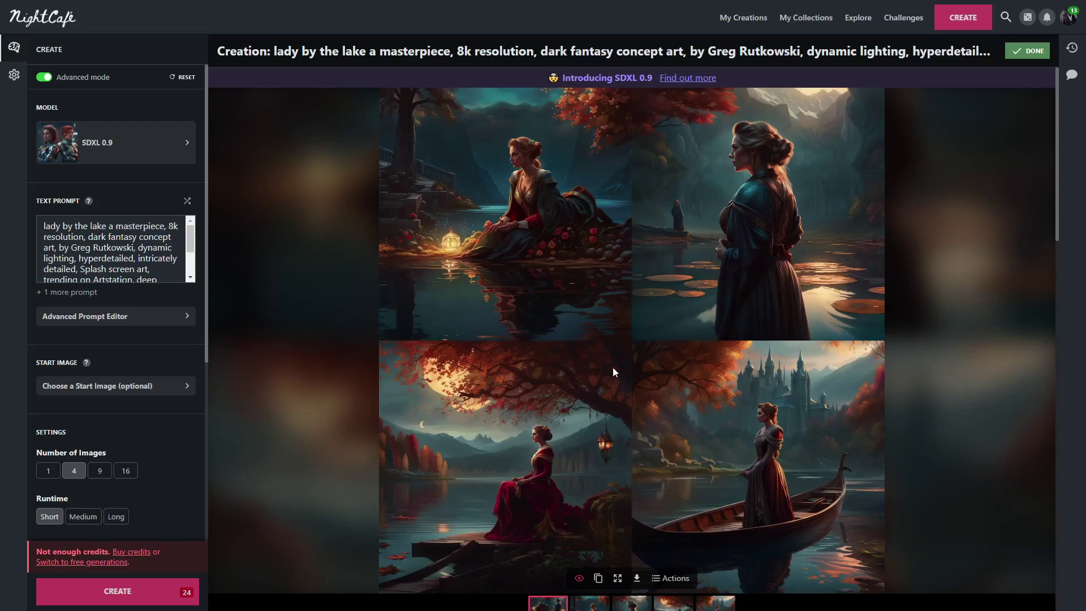
- Show the first Dark Fantasy images large, ending on the lady among the lily pads
{"action": "left_click", "coordinate": [592, 605]}
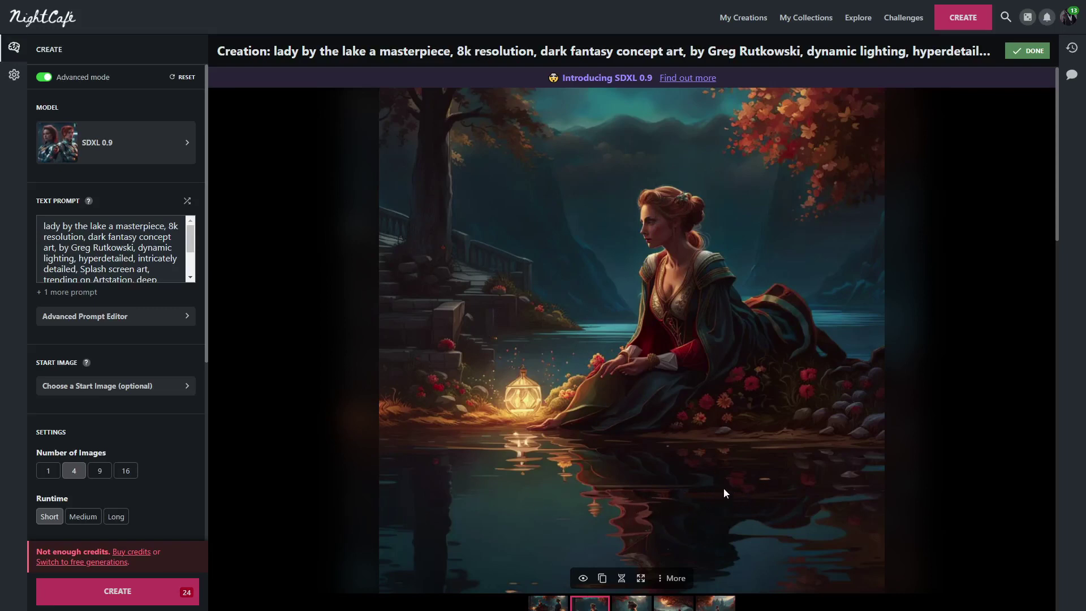
{"action": "left_click", "coordinate": [617, 607]}
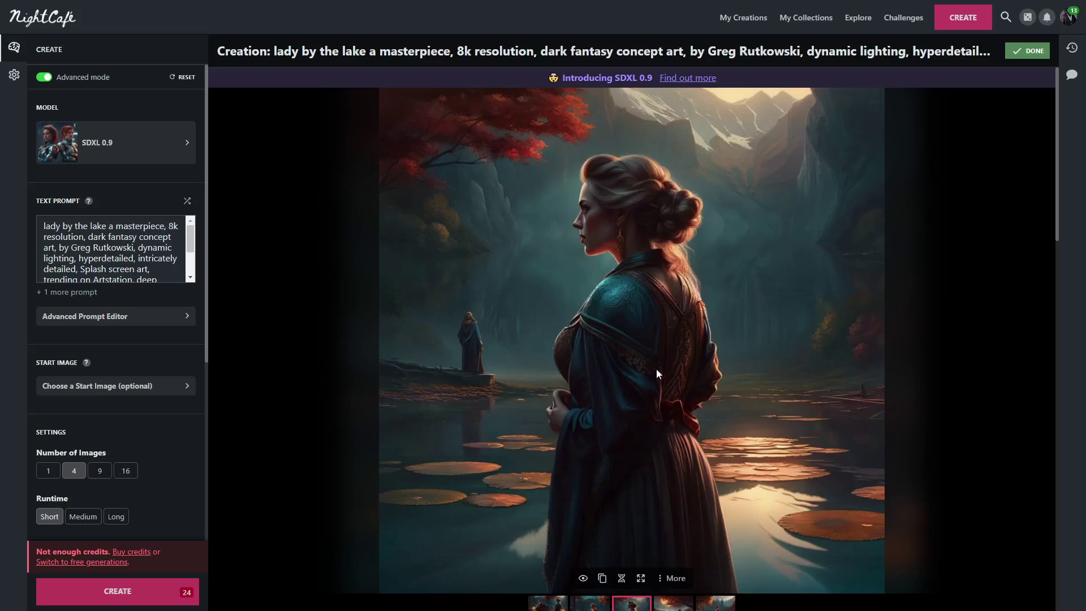
- View the Dark Fantasy image of the lady in red beneath the moonlit tree
{"action": "left_click", "coordinate": [670, 605]}
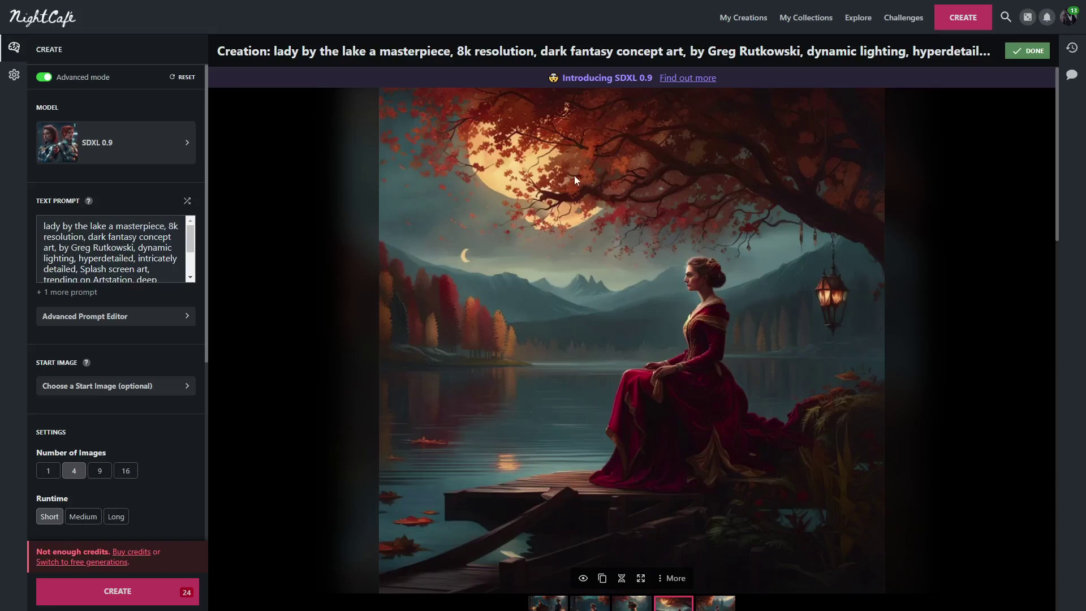
- Advance to the final image of the lady in a boat, then bring up the model chooser
{"action": "key", "text": "Right"}
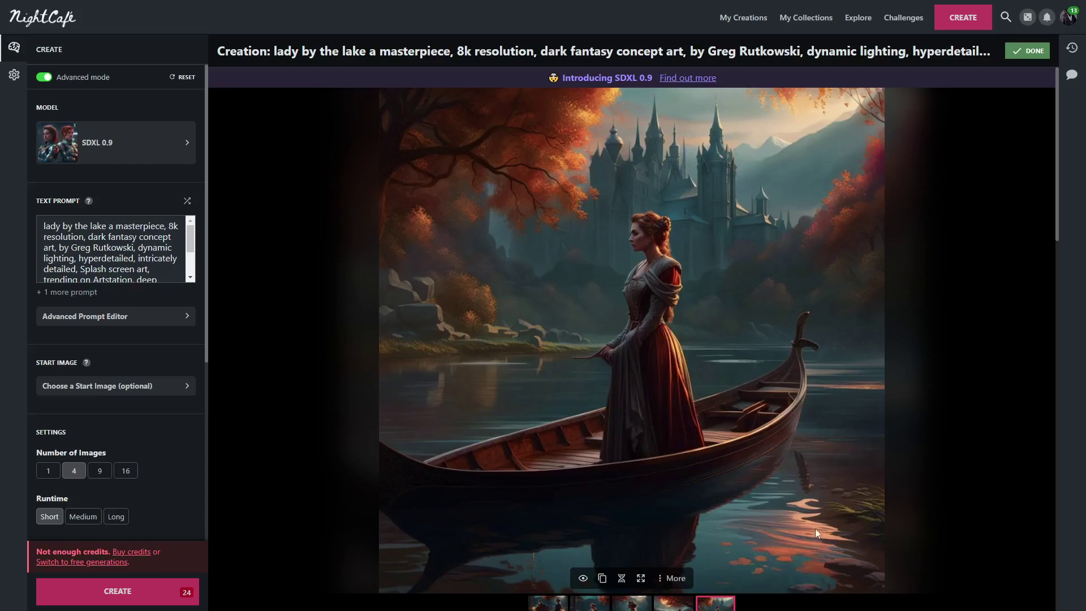
{"action": "scroll", "coordinate": [572, 331], "scroll_direction": "down", "scroll_amount": 3}
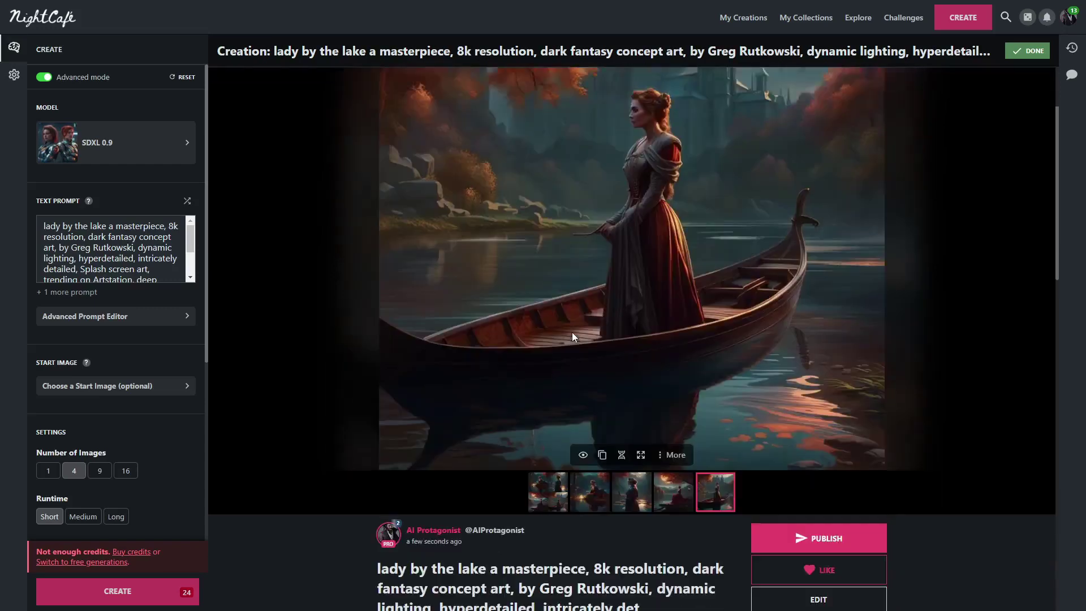
{"action": "scroll", "coordinate": [602, 292], "scroll_direction": "up", "scroll_amount": 3}
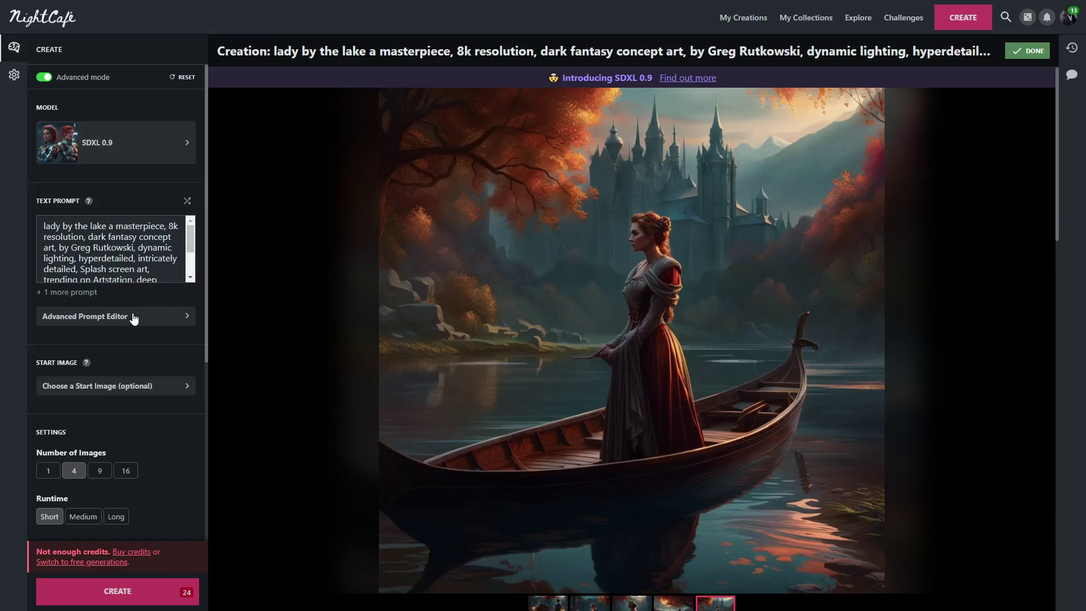
{"action": "left_click", "coordinate": [118, 157]}
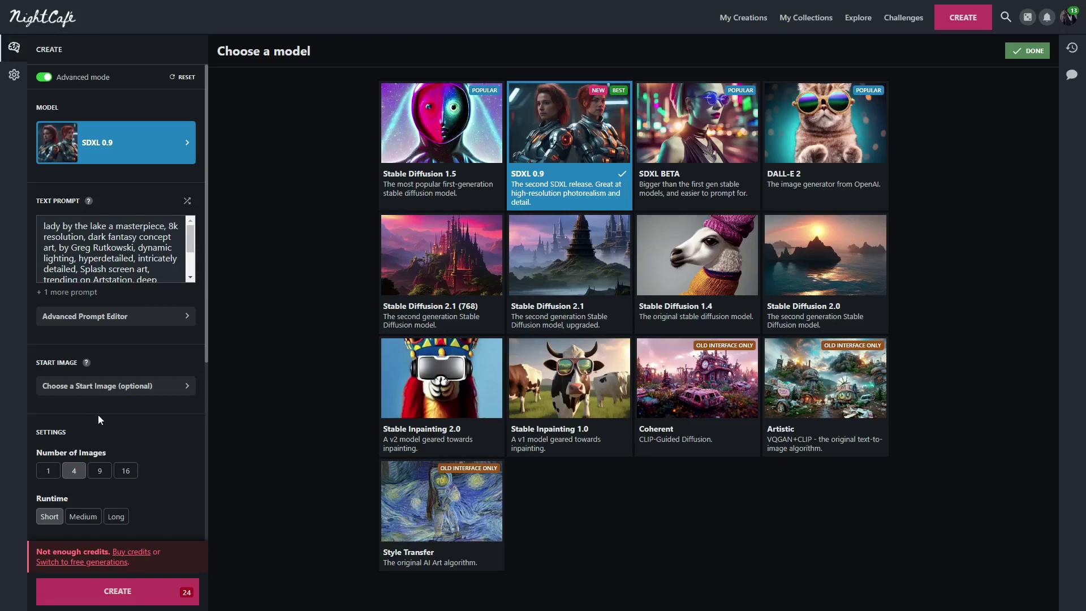
- Set up one Stable Diffusion 1.5 image at free Thumb 512×512 resolution
{"action": "left_click", "coordinate": [52, 473]}
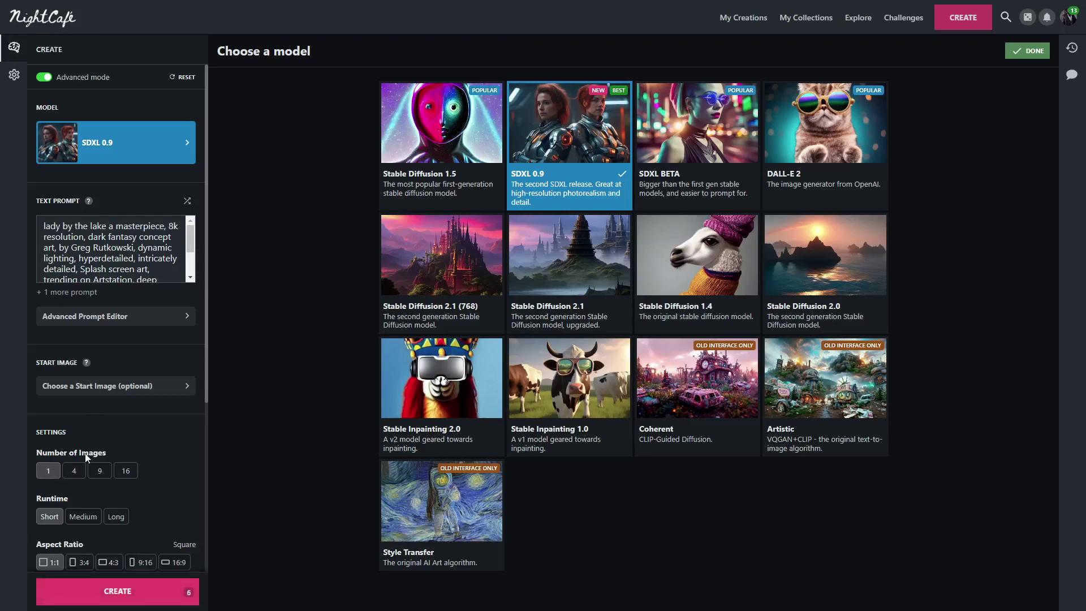
{"action": "left_click", "coordinate": [443, 130]}
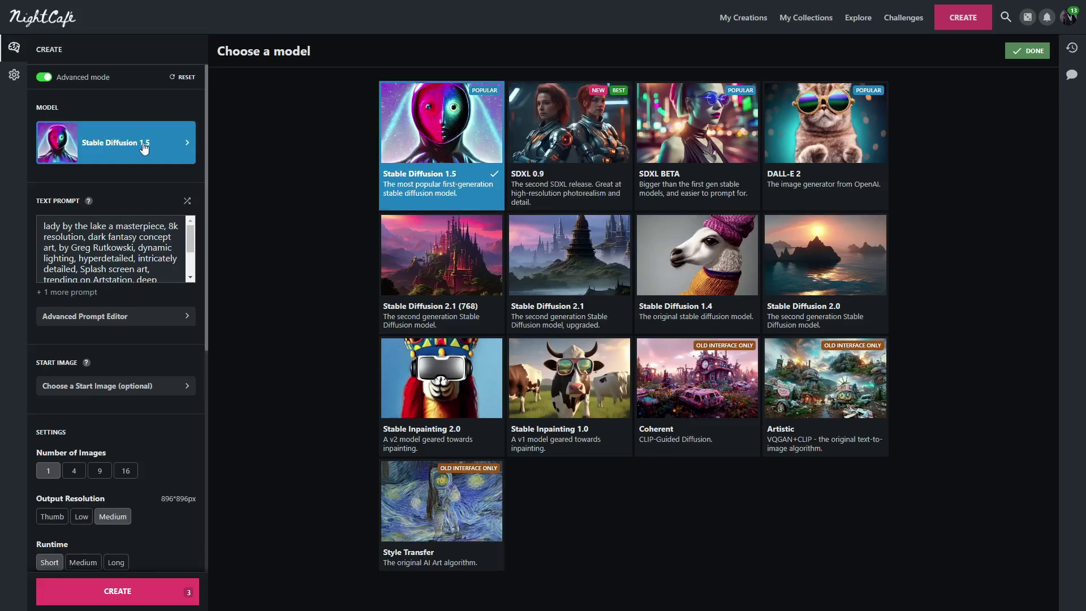
{"action": "scroll", "coordinate": [110, 422], "scroll_direction": "down", "scroll_amount": 4}
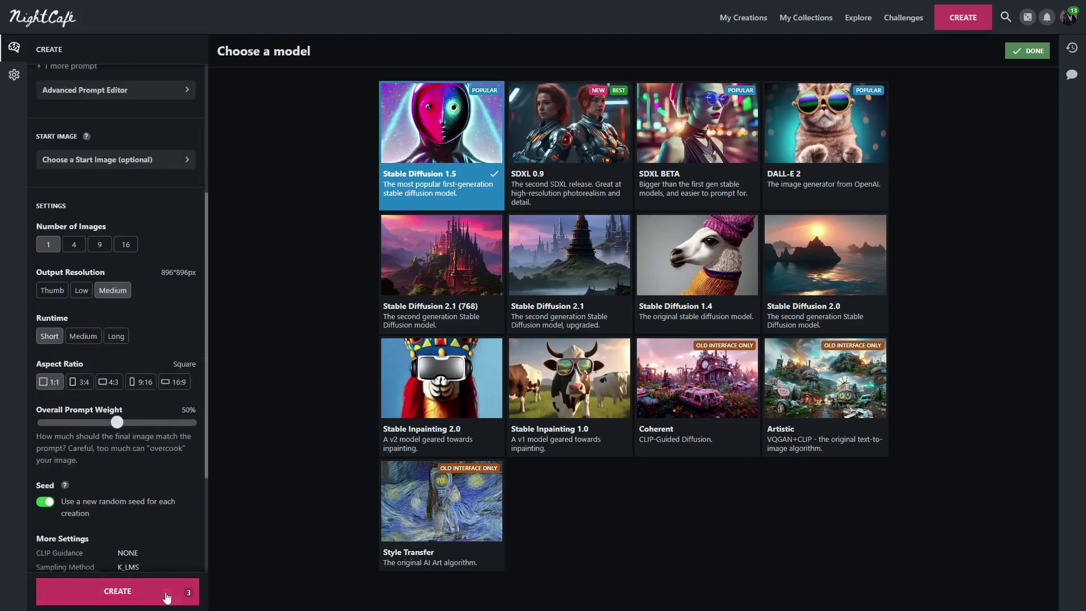
{"action": "scroll", "coordinate": [86, 362], "scroll_direction": "down", "scroll_amount": 1}
{"action": "scroll", "coordinate": [86, 347], "scroll_direction": "up", "scroll_amount": 1}
{"action": "left_click", "coordinate": [44, 238]}
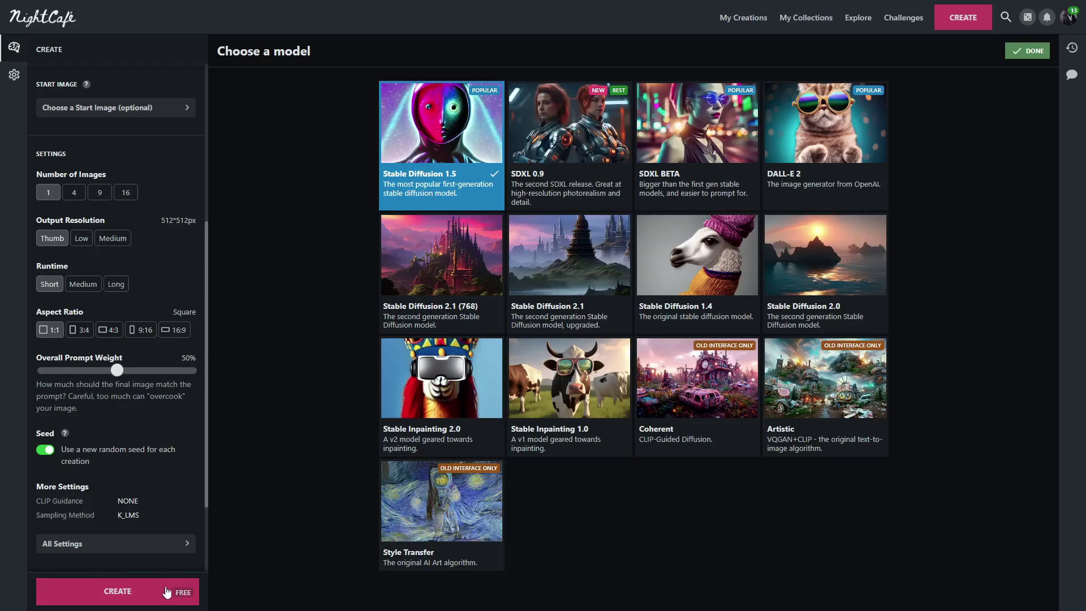
{"action": "scroll", "coordinate": [136, 456], "scroll_direction": "up", "scroll_amount": 5}
{"action": "scroll", "coordinate": [132, 453], "scroll_direction": "down", "scroll_amount": 6}
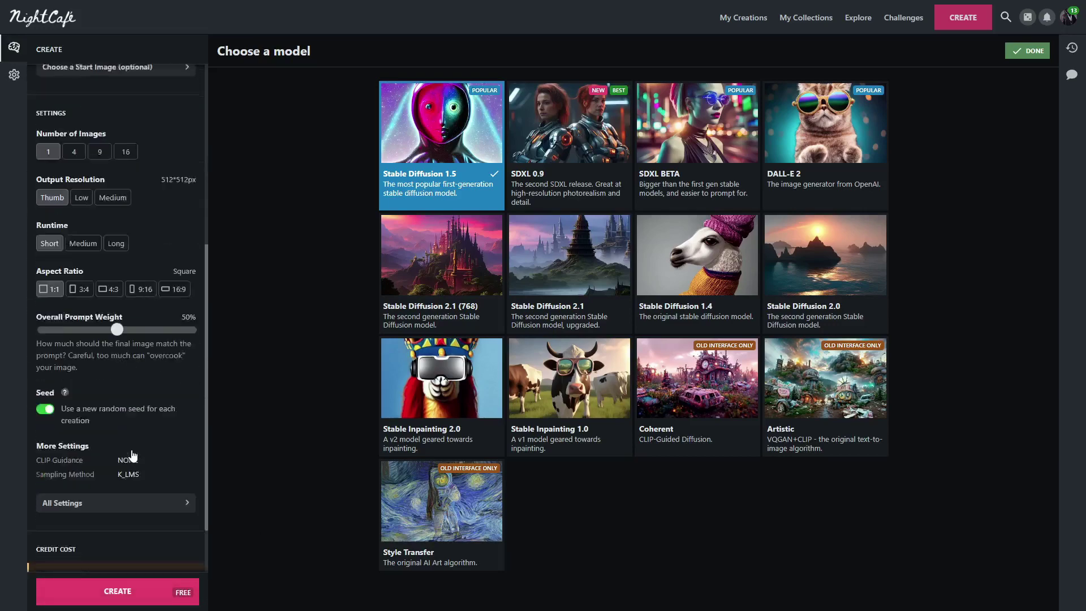
{"action": "scroll", "coordinate": [132, 453], "scroll_direction": "down", "scroll_amount": 3}
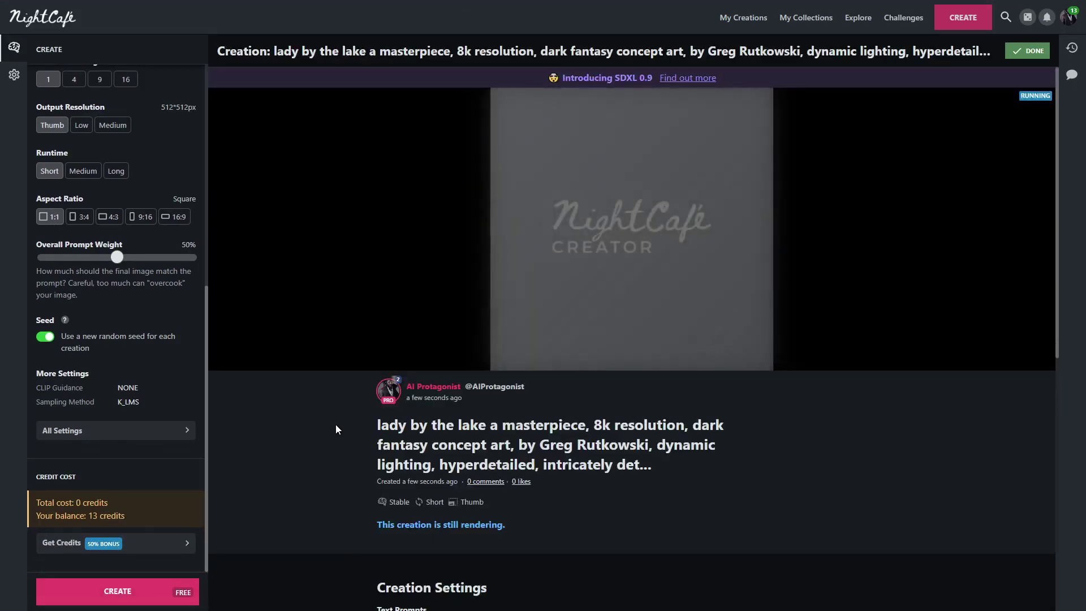
- Generate another free Stable Diffusion 1.5 lakeside image, then go to My Creations
{"action": "scroll", "coordinate": [171, 372], "scroll_direction": "up", "scroll_amount": 7}
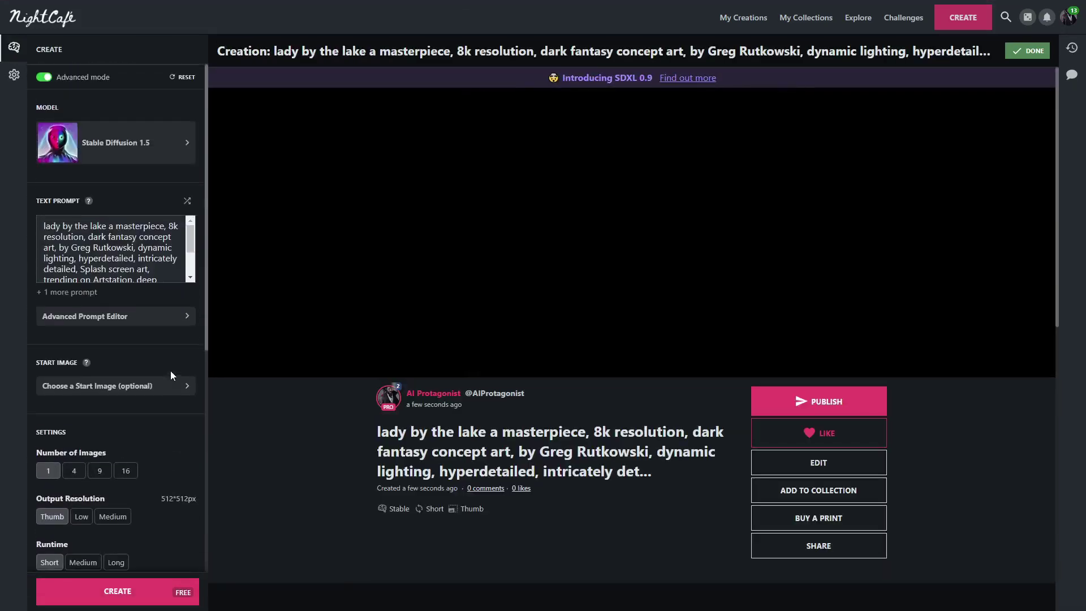
{"action": "mouse_move", "coordinate": [675, 209]}
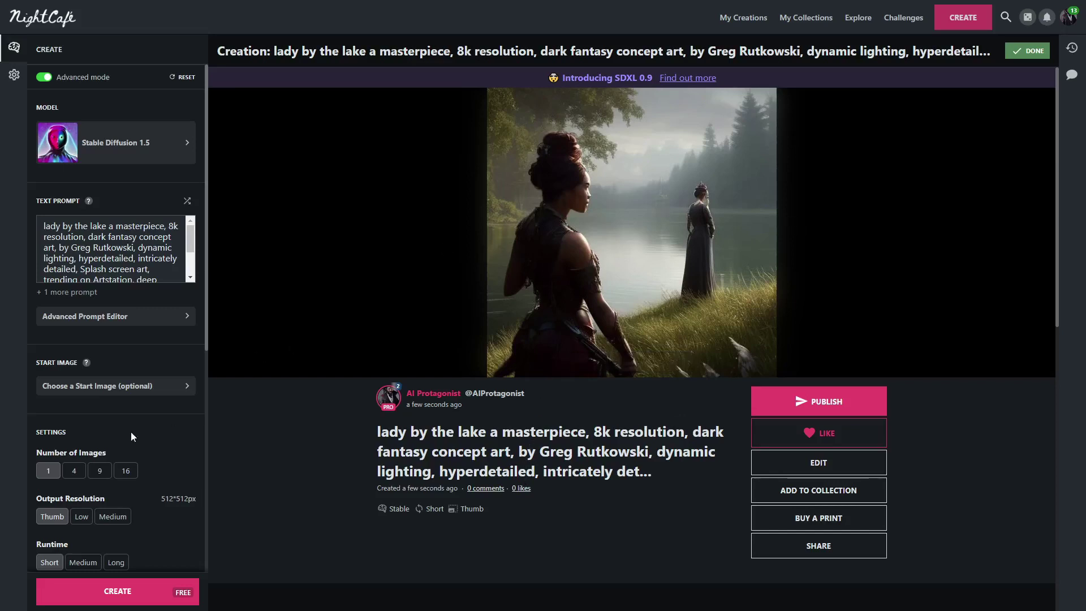
{"action": "left_click", "coordinate": [55, 583]}
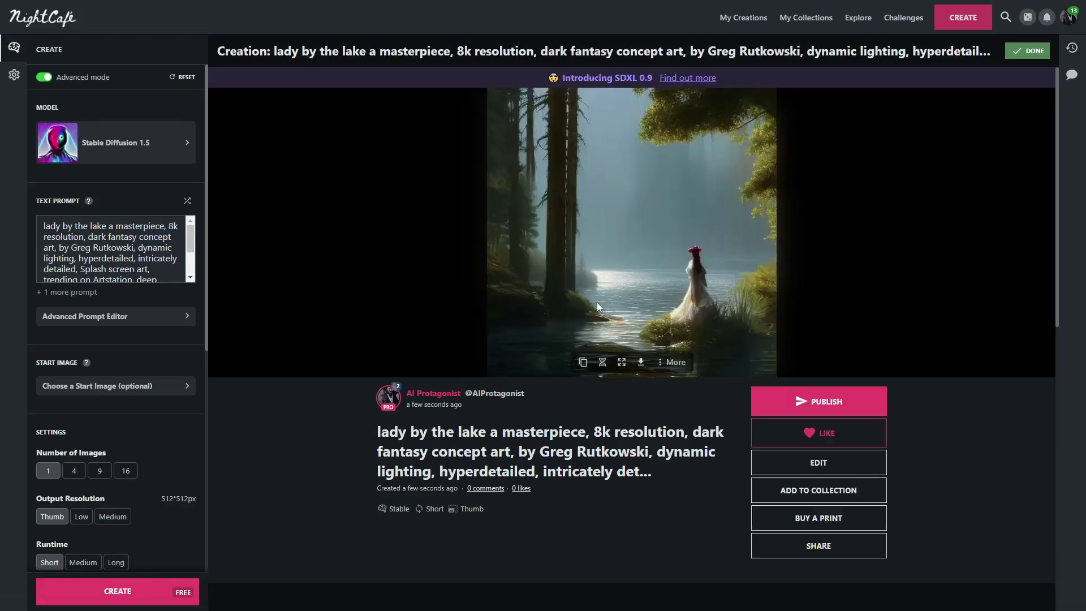
{"action": "left_click", "coordinate": [738, 20]}
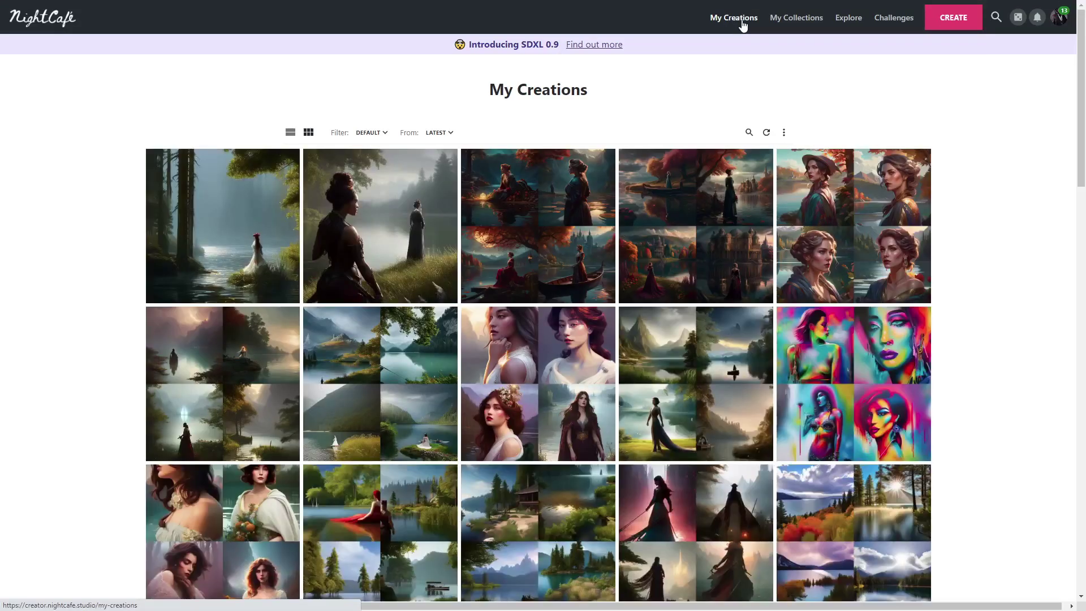
- Open your public profile from the account menu and view the steampunk-dress creation full size
{"action": "left_click", "coordinate": [1064, 23]}
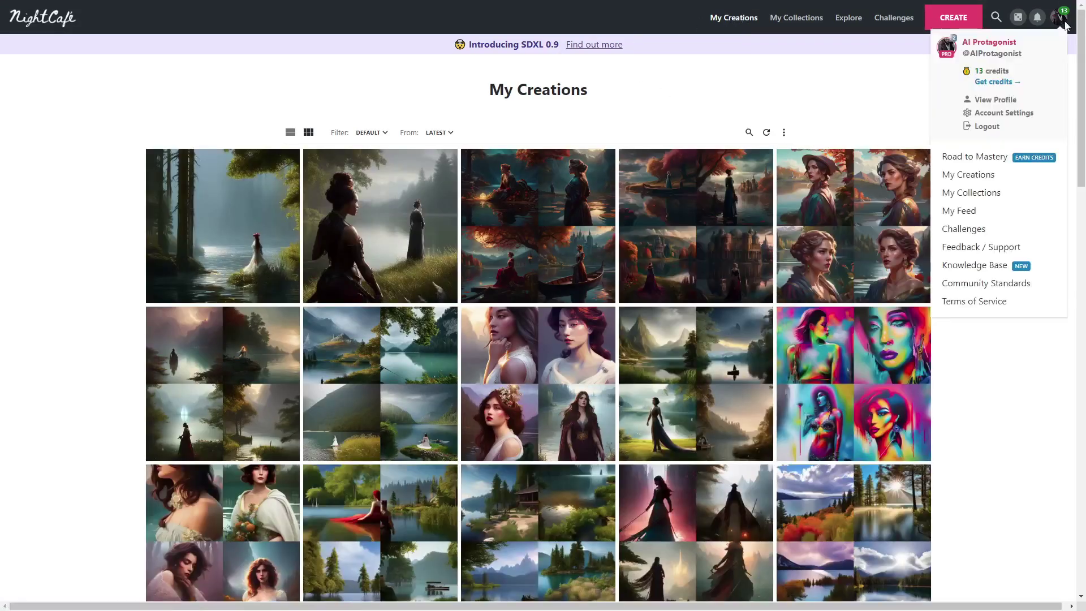
{"action": "left_click", "coordinate": [1009, 101]}
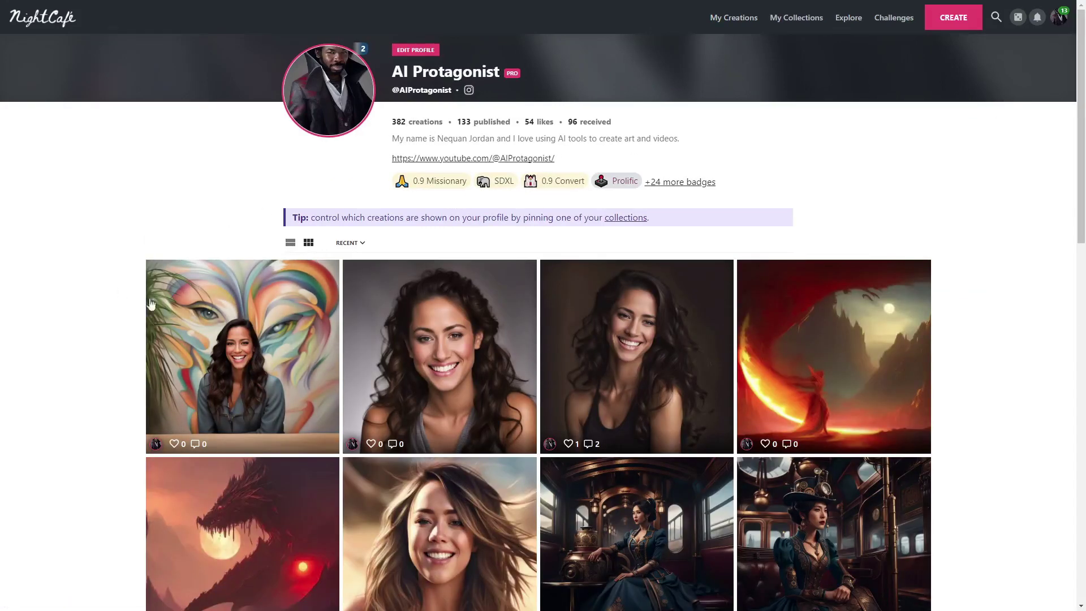
{"action": "scroll", "coordinate": [116, 354], "scroll_direction": "down", "scroll_amount": 14}
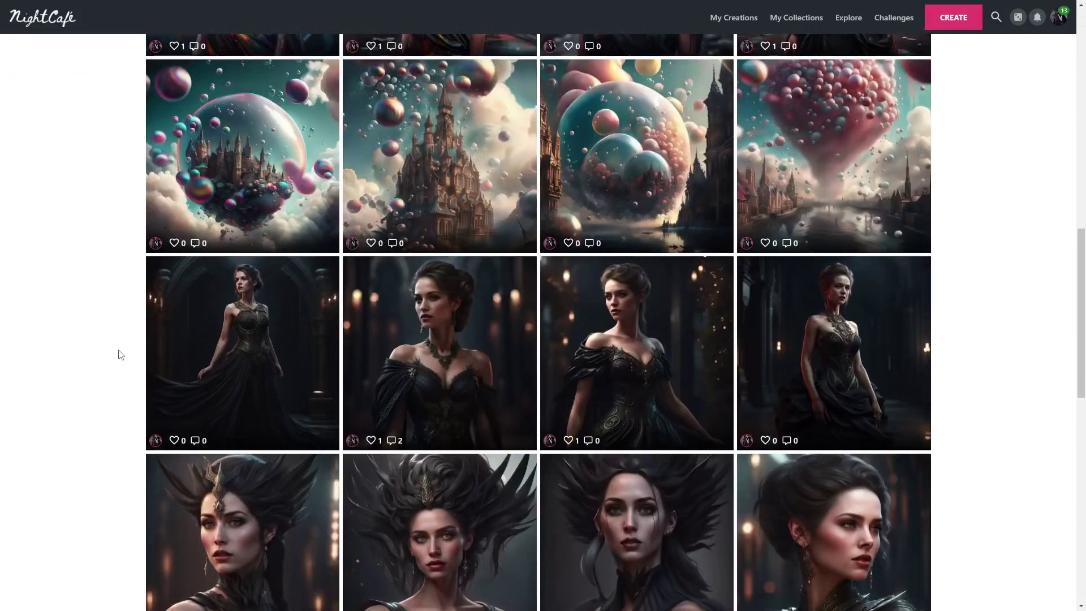
{"action": "scroll", "coordinate": [118, 355], "scroll_direction": "up", "scroll_amount": 12}
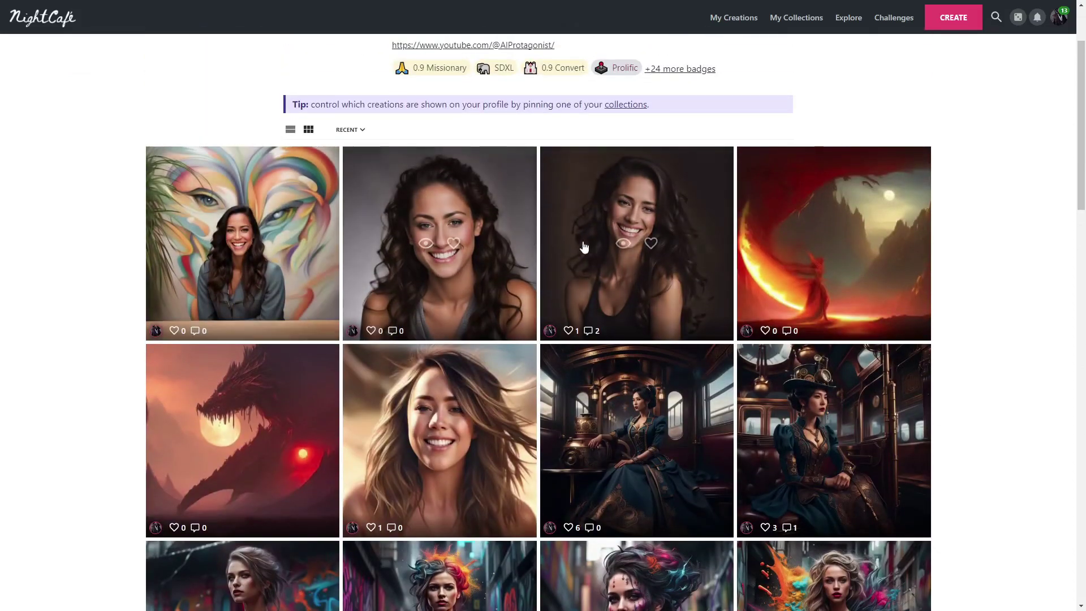
{"action": "left_click", "coordinate": [665, 377]}
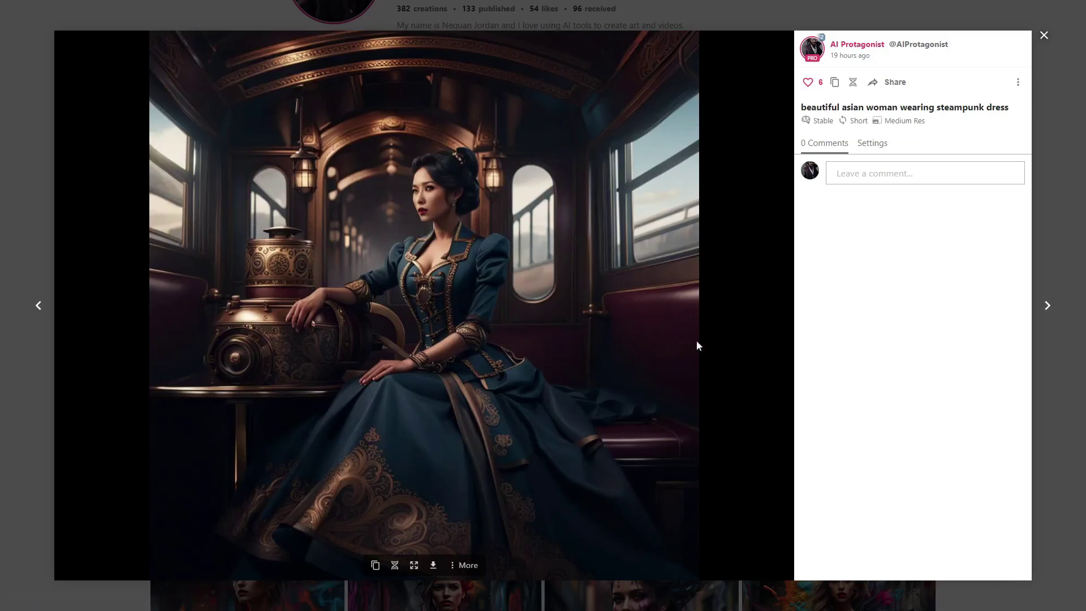
- Step to the next creation, close the viewer, and scroll the profile grid past the Discord banner
{"action": "left_click", "coordinate": [1049, 307]}
{"action": "left_click", "coordinate": [1051, 219]}
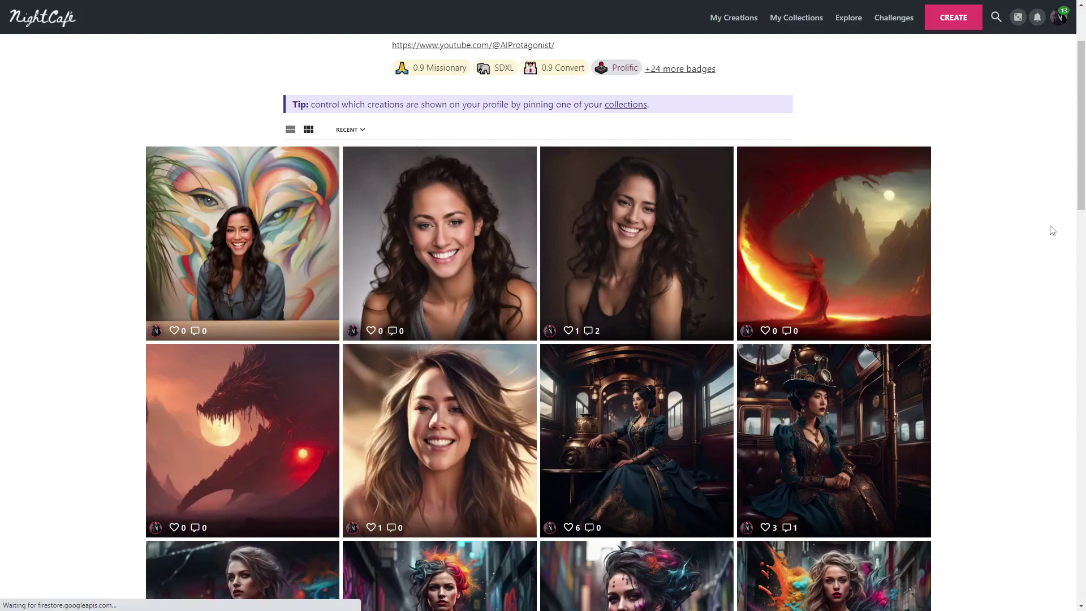
{"action": "scroll", "coordinate": [979, 430], "scroll_direction": "down", "scroll_amount": 5}
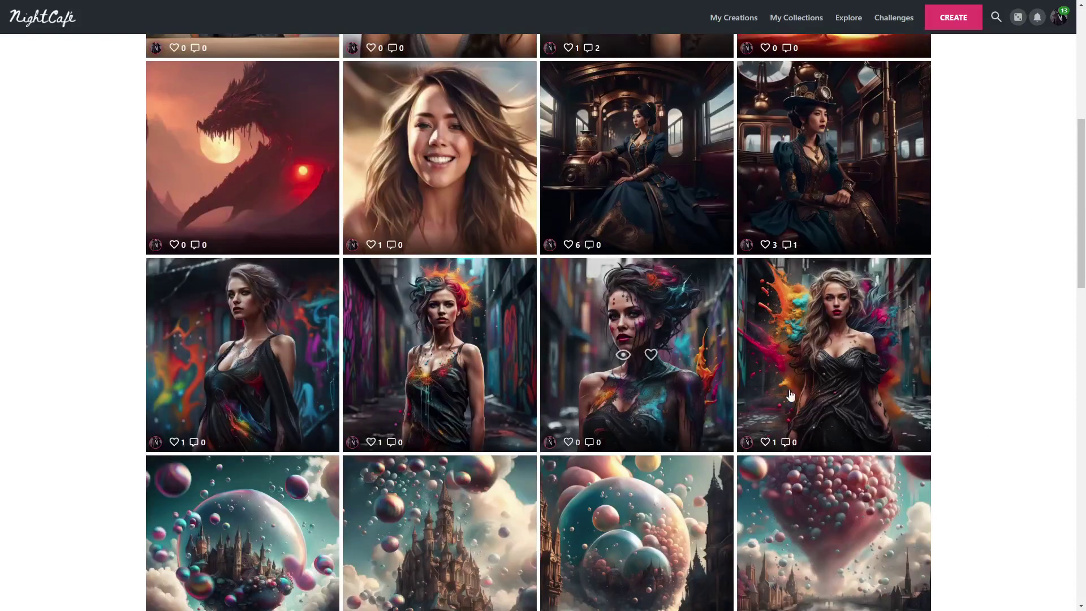
{"action": "scroll", "coordinate": [791, 395], "scroll_direction": "down", "scroll_amount": 3}
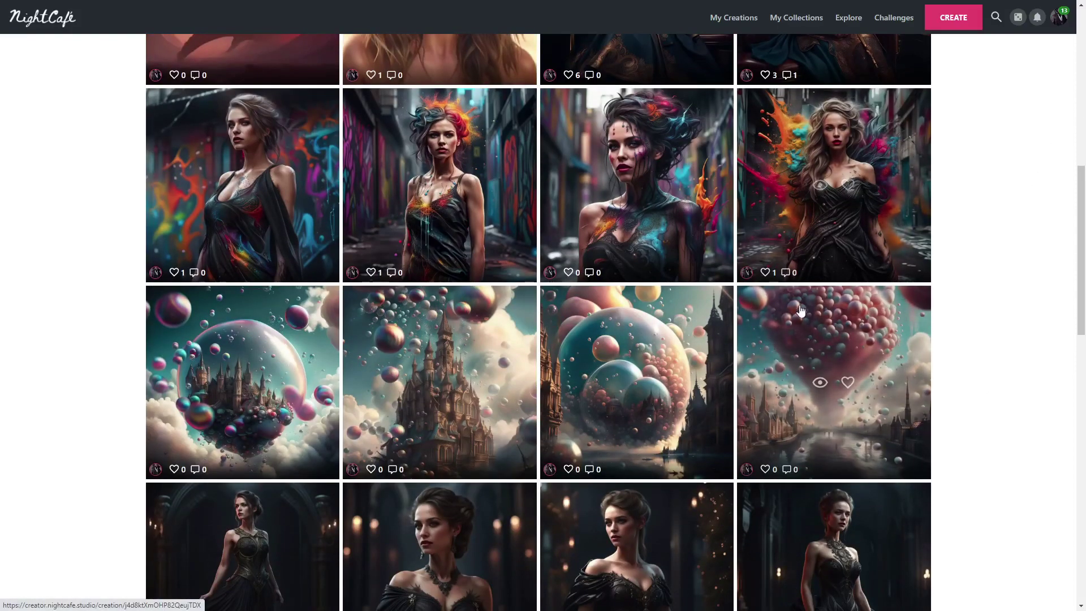
{"action": "scroll", "coordinate": [499, 412], "scroll_direction": "down", "scroll_amount": 6}
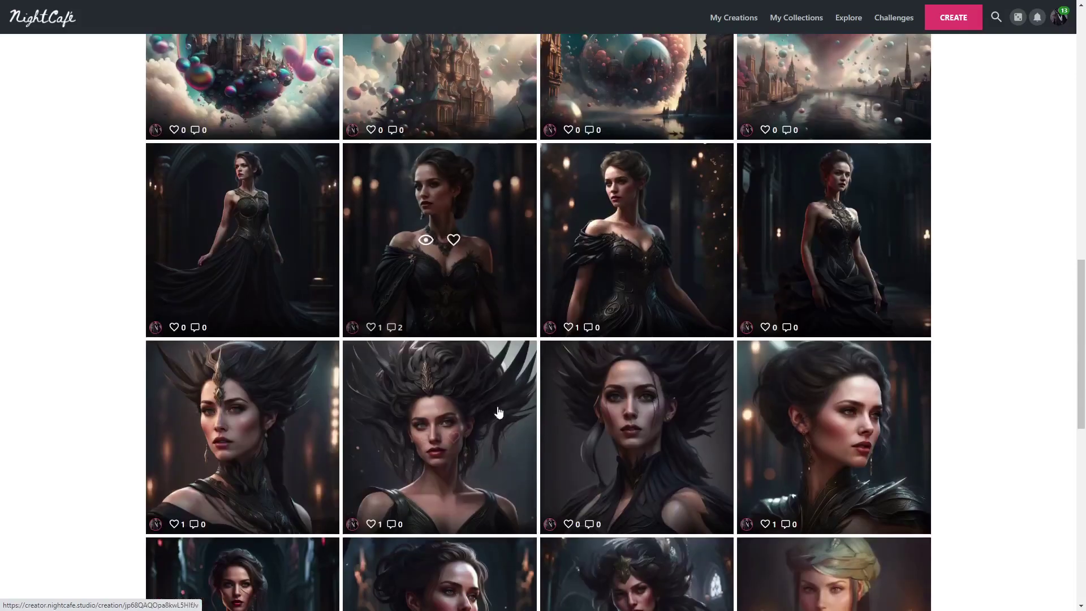
{"action": "scroll", "coordinate": [499, 412], "scroll_direction": "down", "scroll_amount": 3}
{"action": "scroll", "coordinate": [647, 393], "scroll_direction": "down", "scroll_amount": 3}
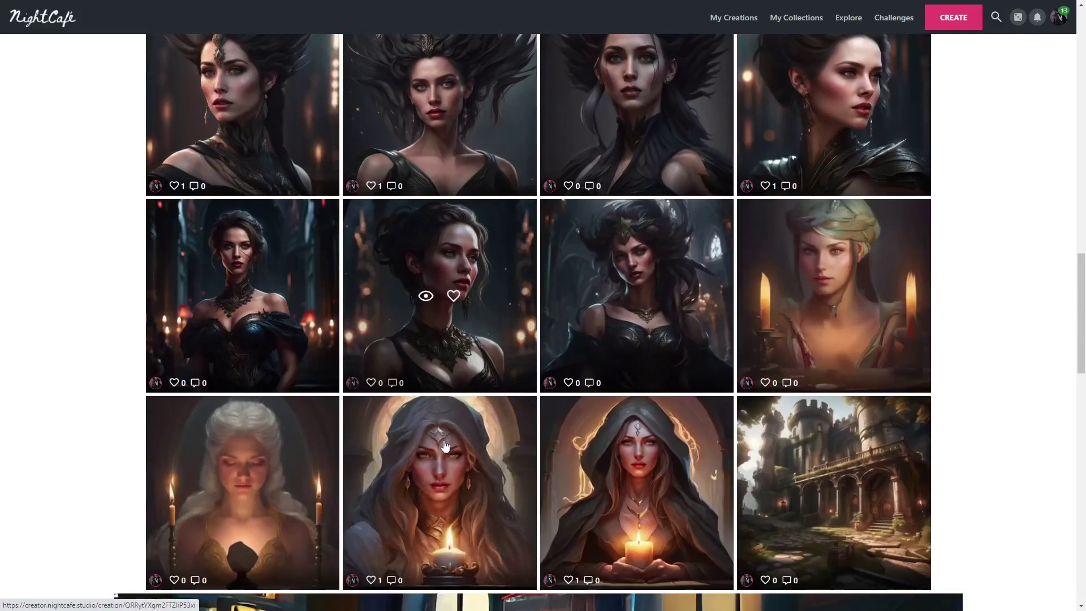
{"action": "scroll", "coordinate": [445, 446], "scroll_direction": "down", "scroll_amount": 2}
{"action": "scroll", "coordinate": [604, 441], "scroll_direction": "down", "scroll_amount": 2}
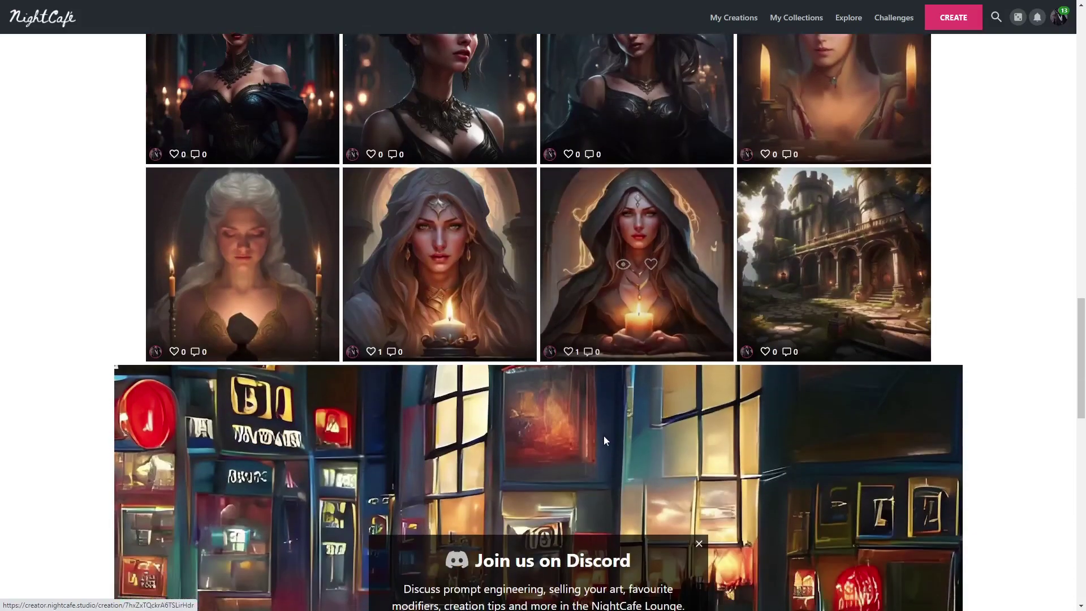
{"action": "scroll", "coordinate": [604, 440], "scroll_direction": "down", "scroll_amount": 10}
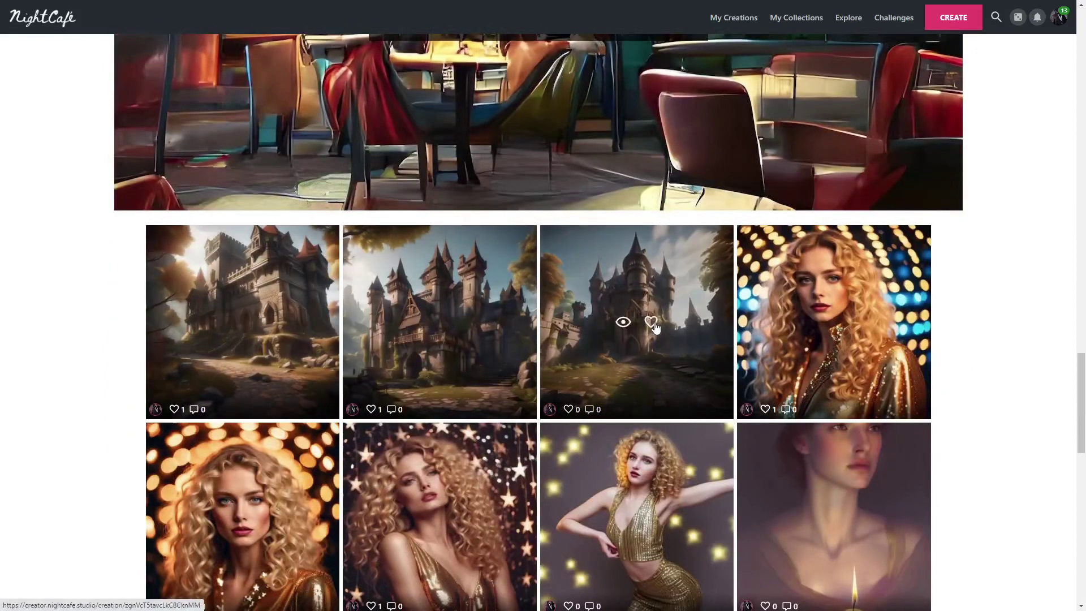
{"action": "scroll", "coordinate": [655, 327], "scroll_direction": "down", "scroll_amount": 2}
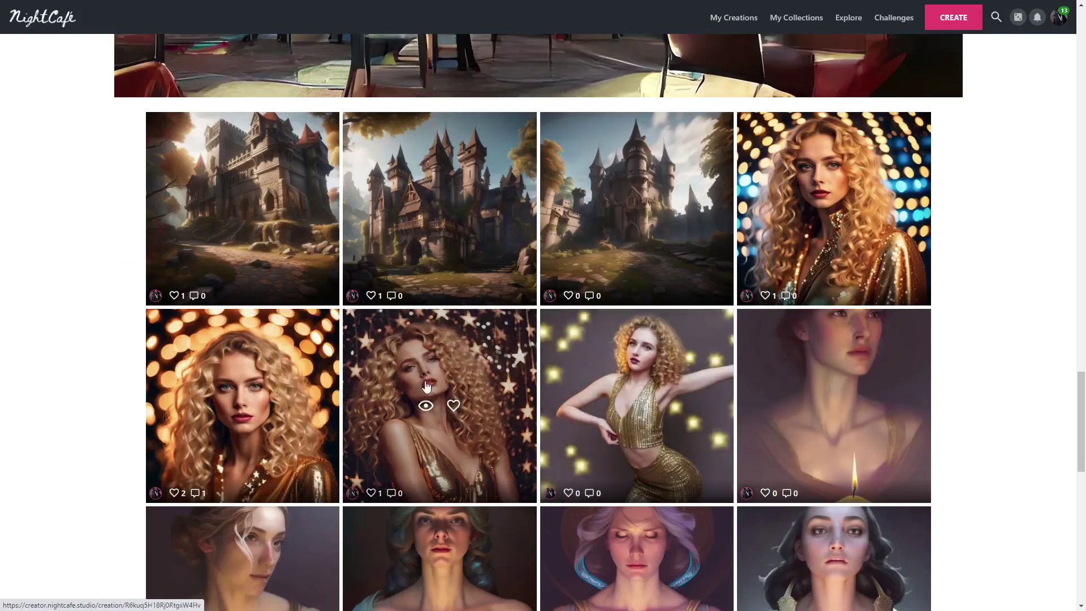
- Scroll back through the profile grid to the castle and curly-hair image rows
{"action": "scroll", "coordinate": [430, 431], "scroll_direction": "up", "scroll_amount": 20}
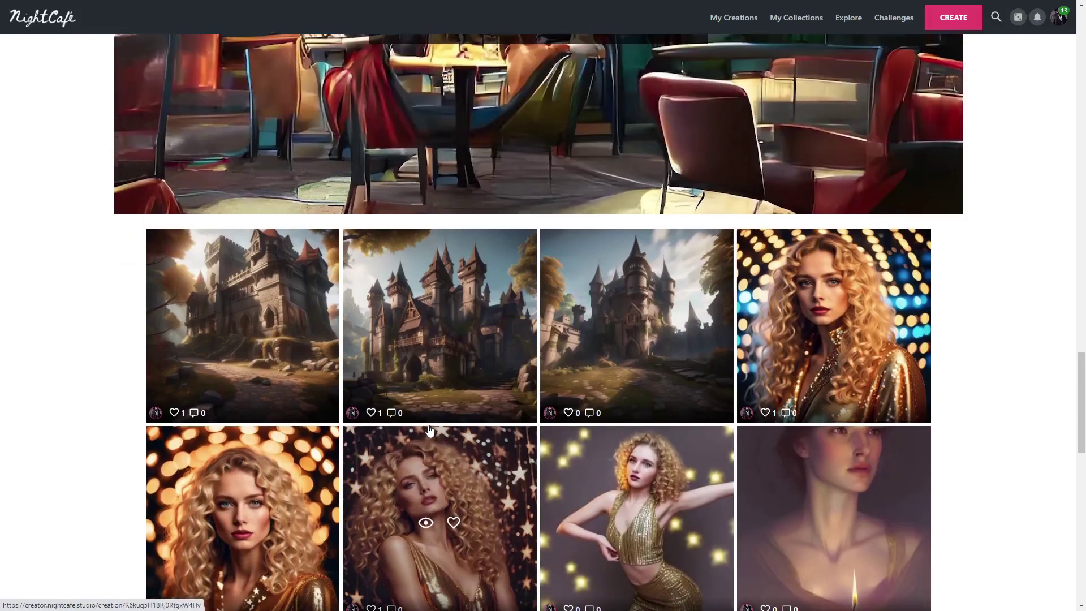
{"action": "scroll", "coordinate": [430, 432], "scroll_direction": "up", "scroll_amount": 20}
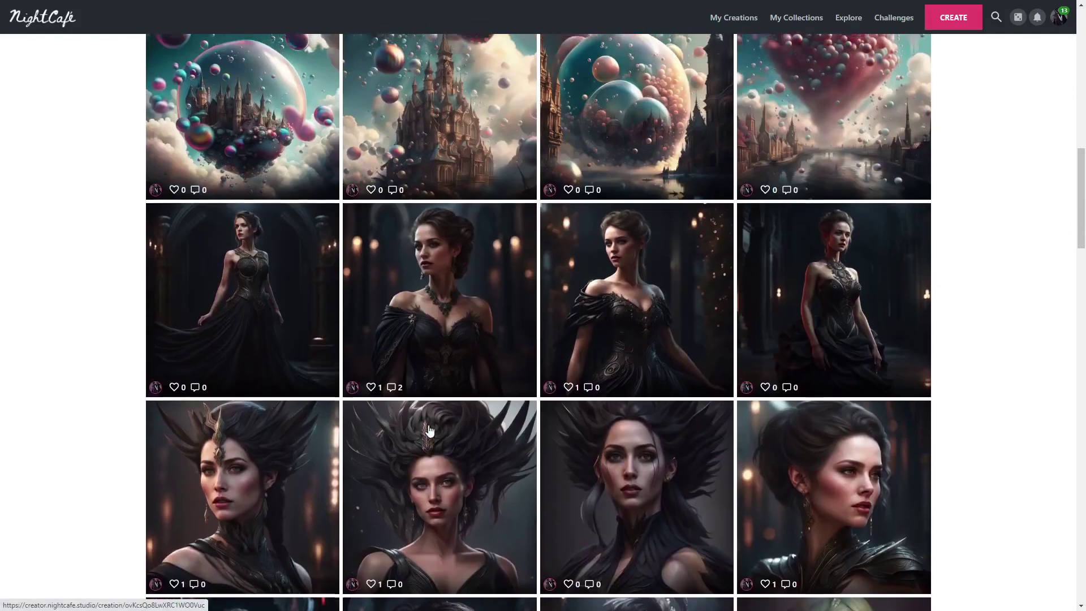
{"action": "scroll", "coordinate": [430, 431], "scroll_direction": "up", "scroll_amount": 2}
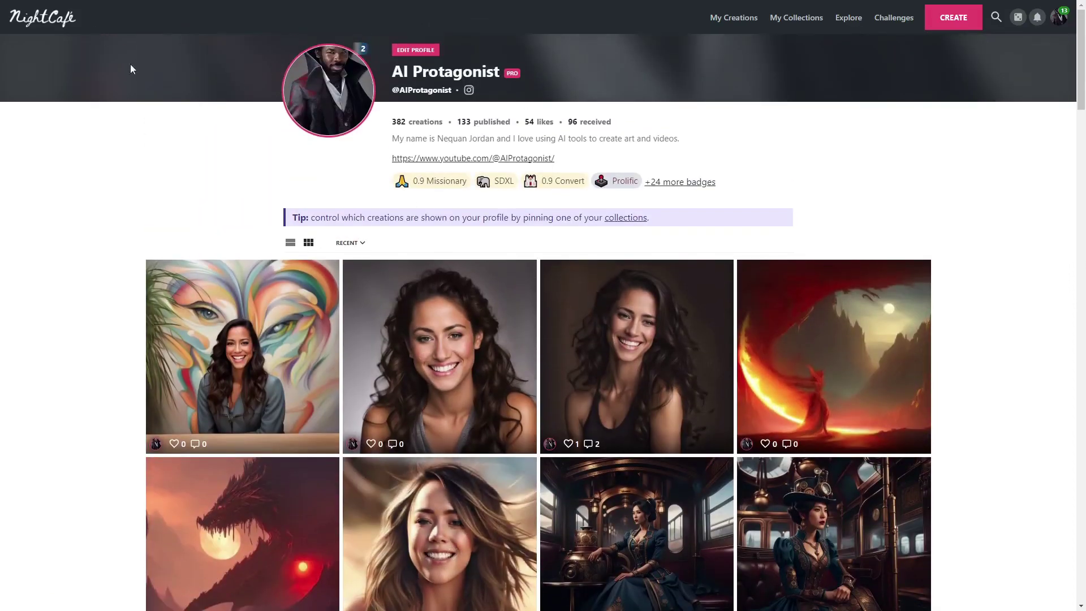
{"action": "scroll", "coordinate": [492, 444], "scroll_direction": "down", "scroll_amount": 3}
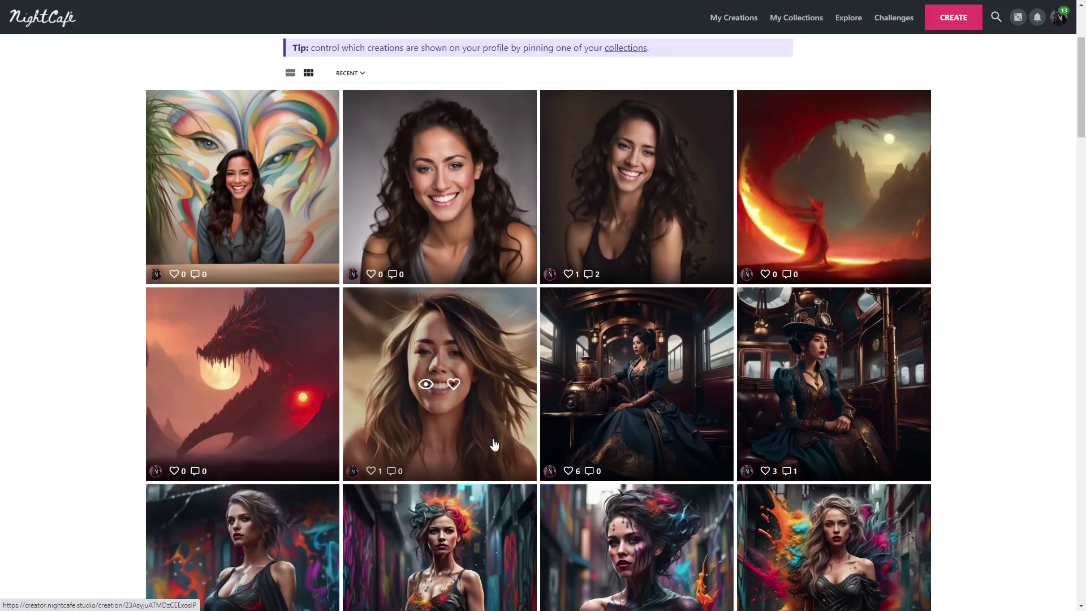
{"action": "scroll", "coordinate": [494, 445], "scroll_direction": "down", "scroll_amount": 10}
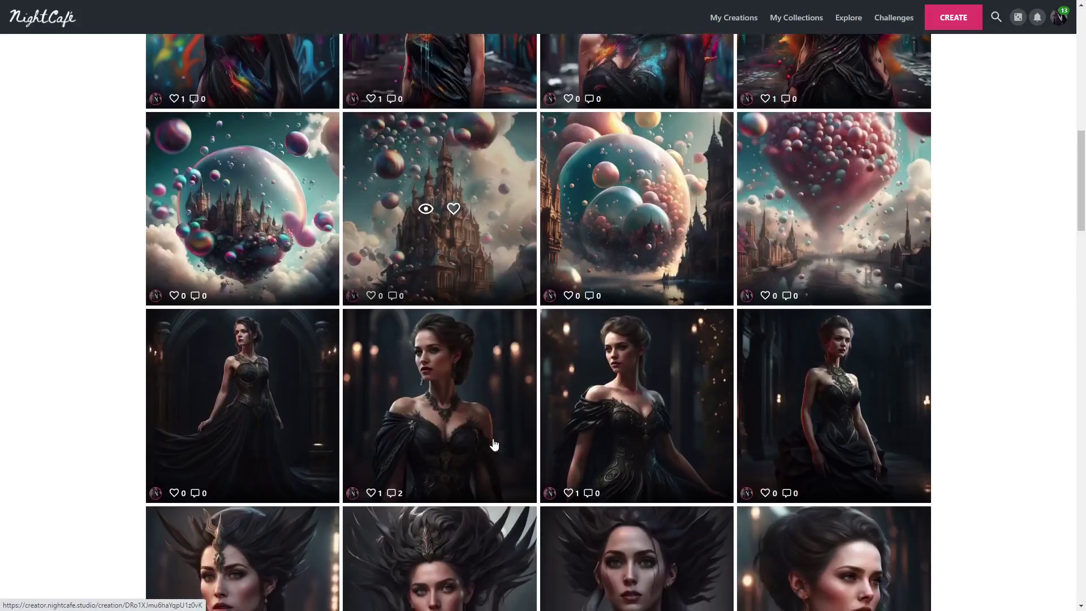
{"action": "scroll", "coordinate": [494, 445], "scroll_direction": "down", "scroll_amount": 9}
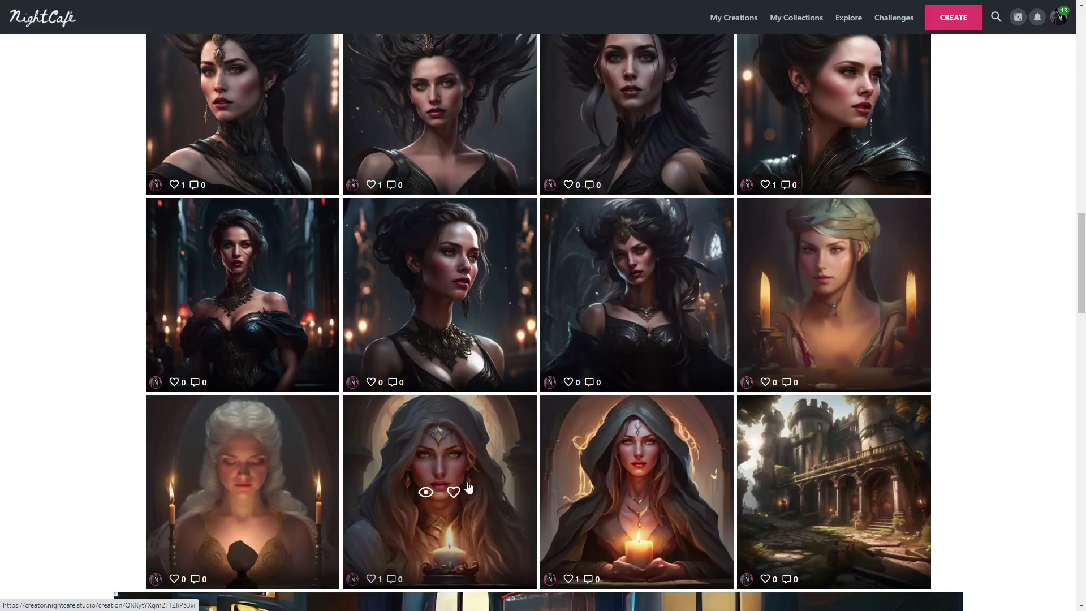
{"action": "scroll", "coordinate": [468, 487], "scroll_direction": "down", "scroll_amount": 13}
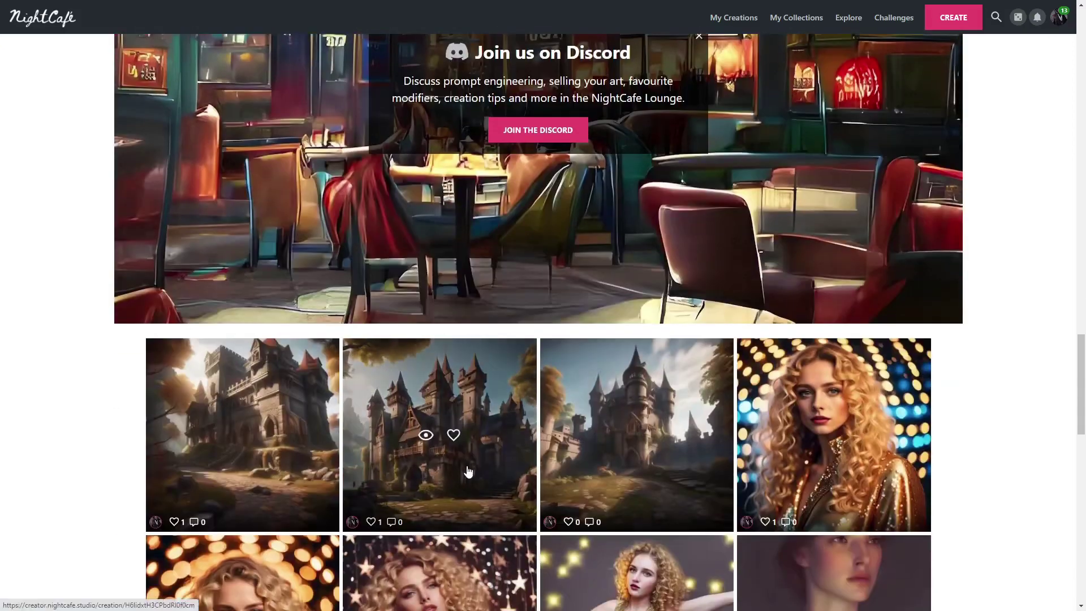